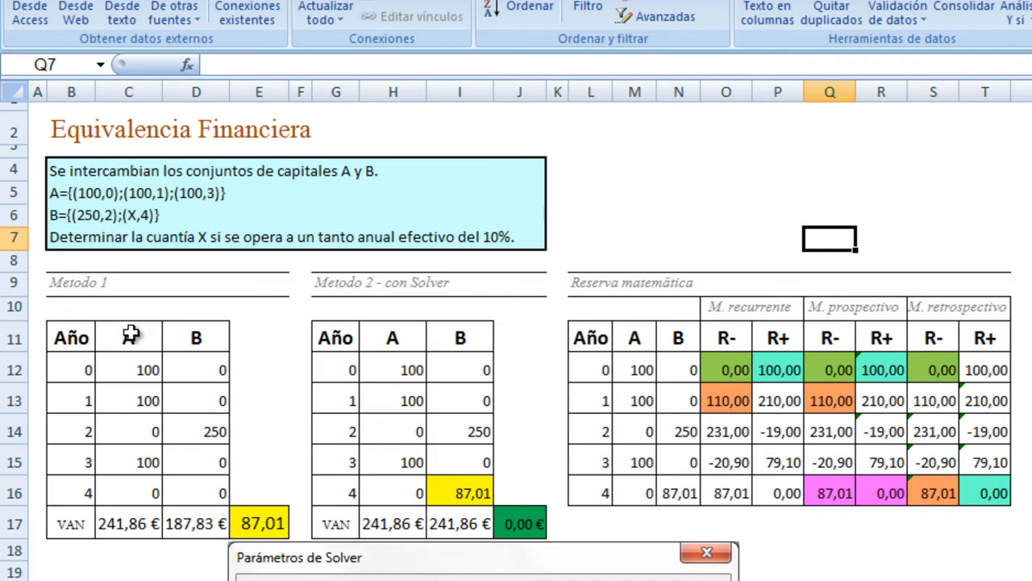
- Examine the yearly capitals of sets A and B in the Metodo 1 table
left_click(114, 287)
left_click(82, 286)
scroll(122, 383, "down", 2)
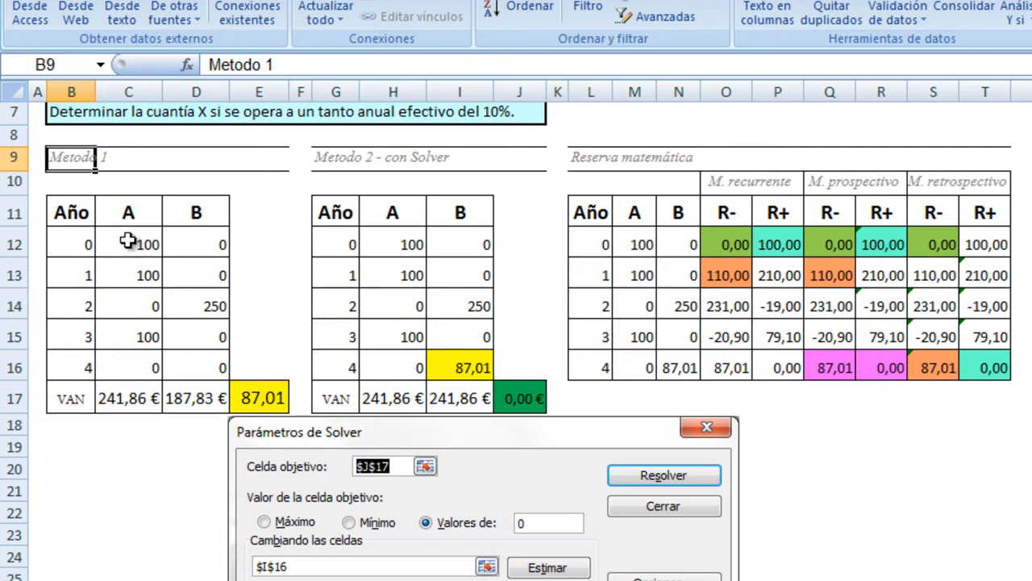
left_click_drag(131, 247, 131, 367)
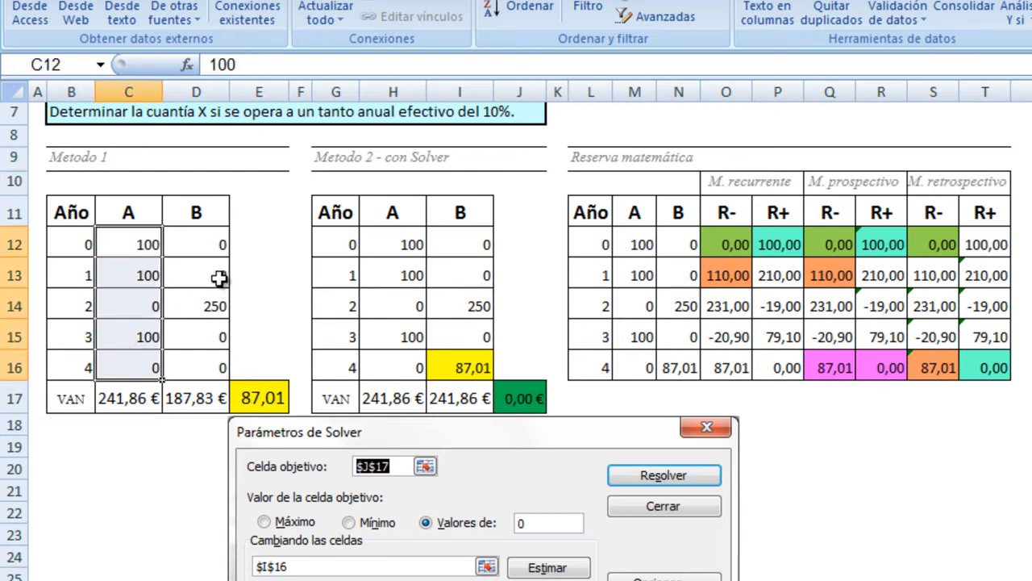
left_click_drag(202, 242, 207, 364)
- Fill cell D16, the unknown year 4 capital of set B in Metodo 1, with the standard light blue colour
left_click(208, 364)
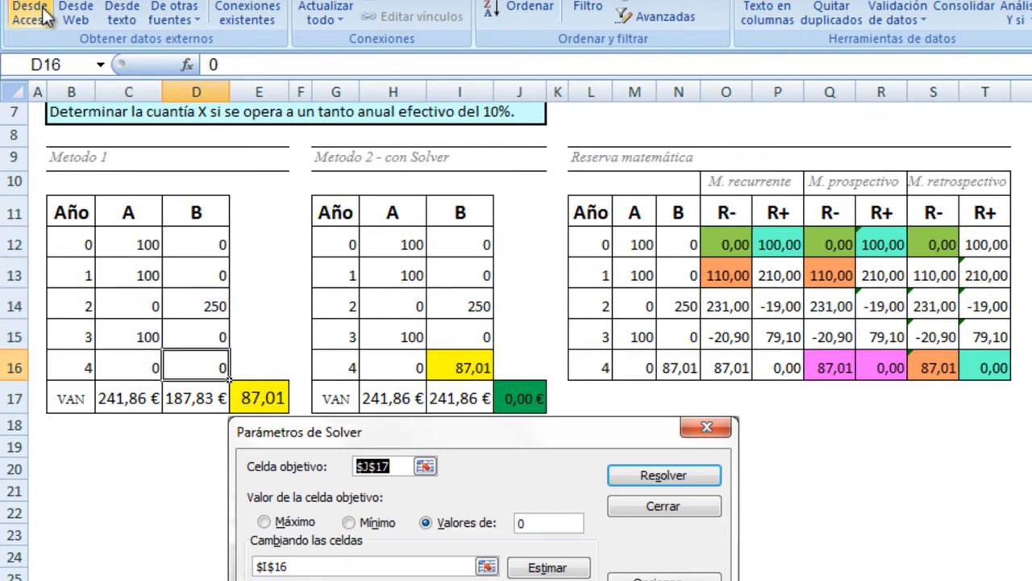
left_click(87, 1)
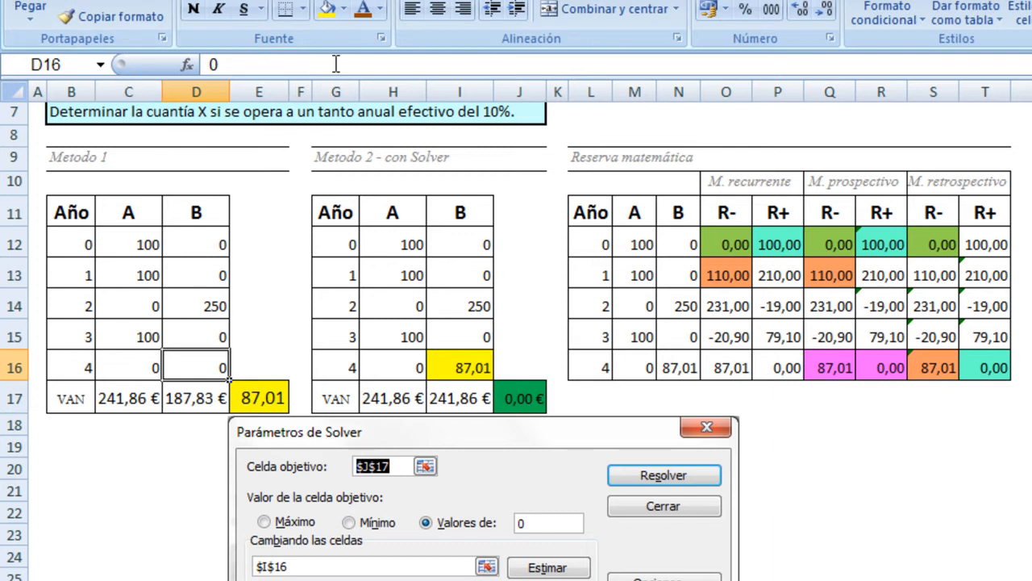
left_click(344, 10)
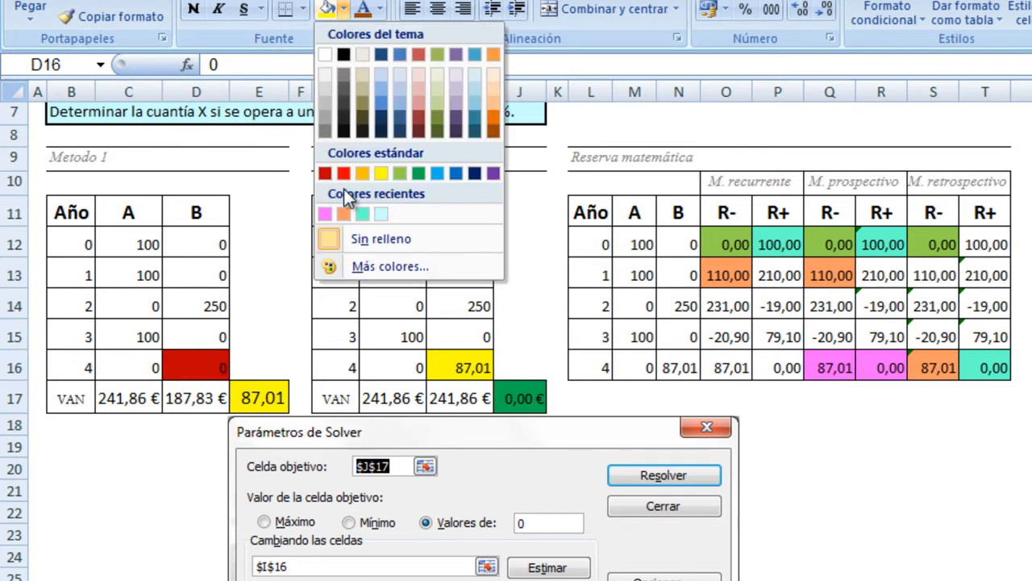
left_click(438, 175)
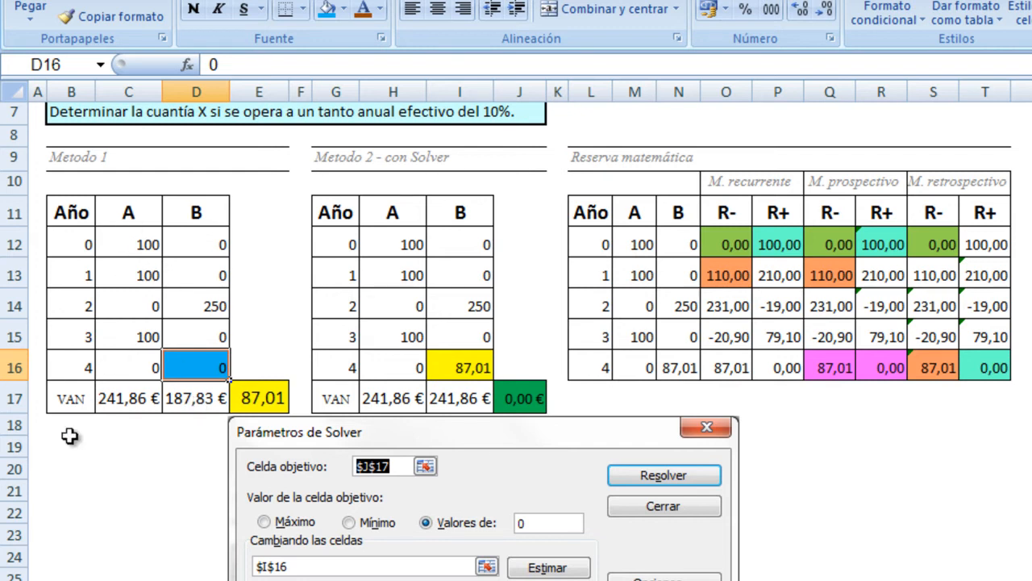
- Copy the VAN label down to B18 and enter the formula +vna(10%;C13:C16)+C12 in C18
left_click(77, 403)
left_click_drag(95, 413, 90, 432)
left_click(138, 437)
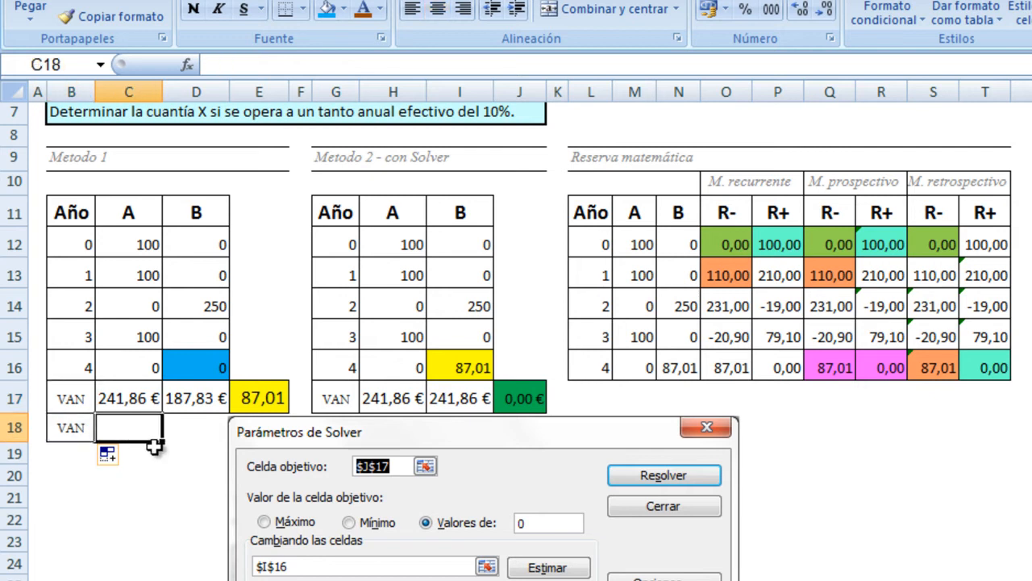
type("+")
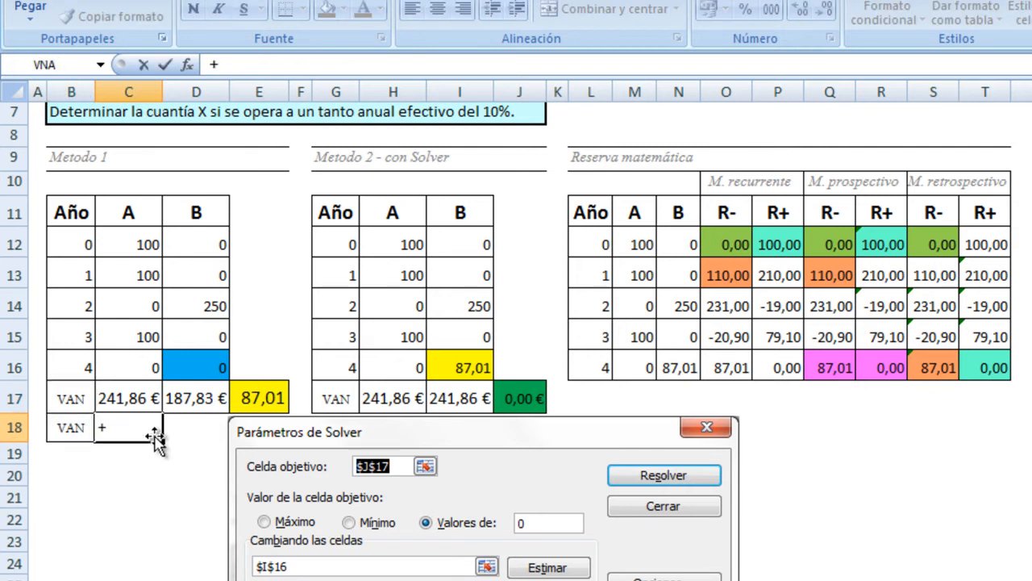
type("vna(")
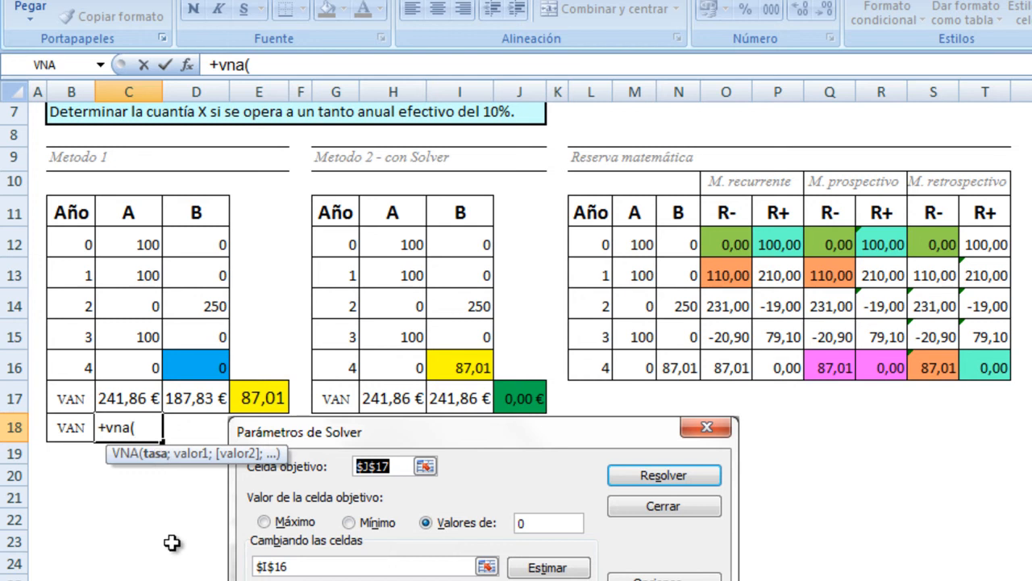
type("10%")
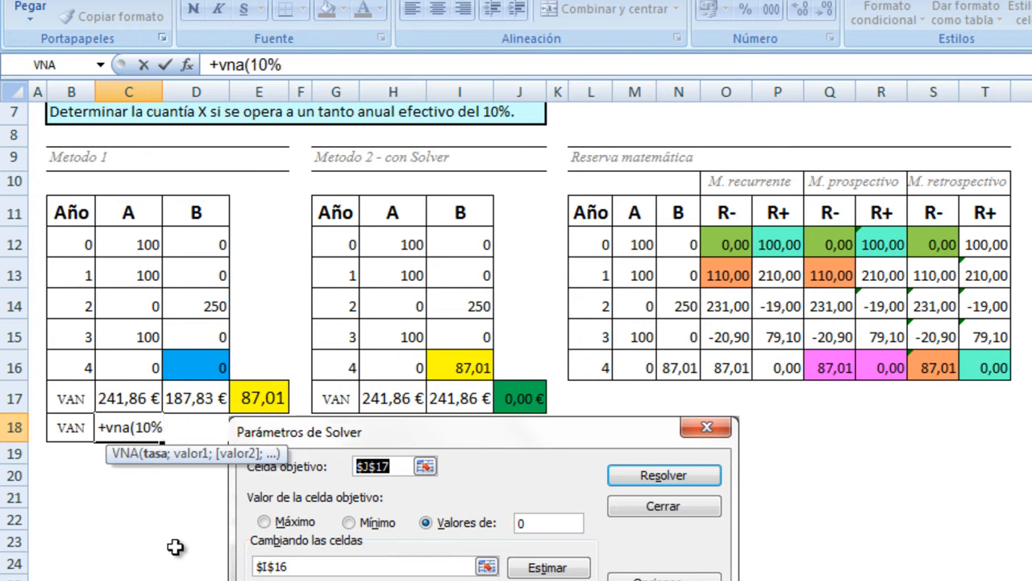
type(";")
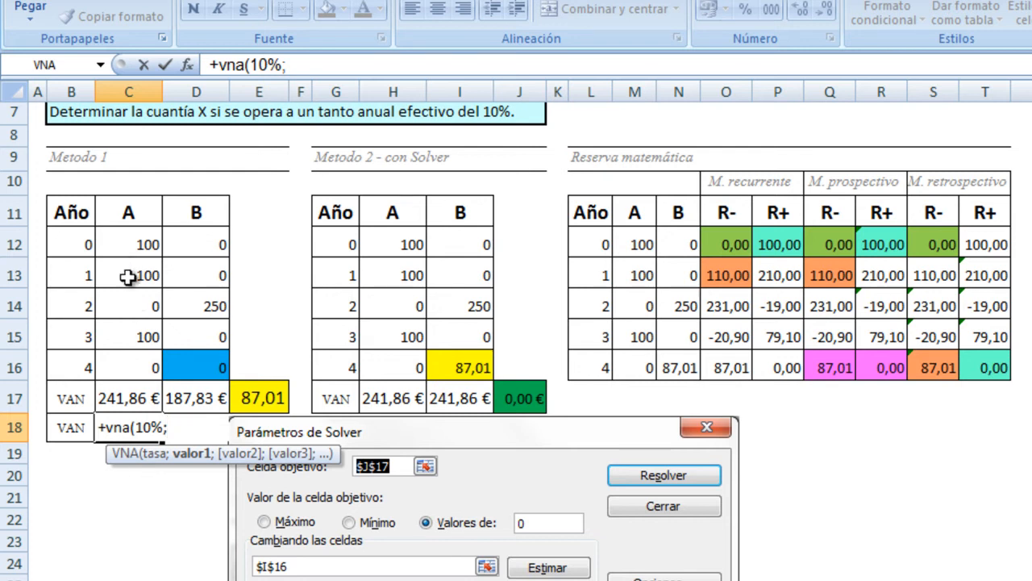
left_click_drag(127, 275, 117, 371)
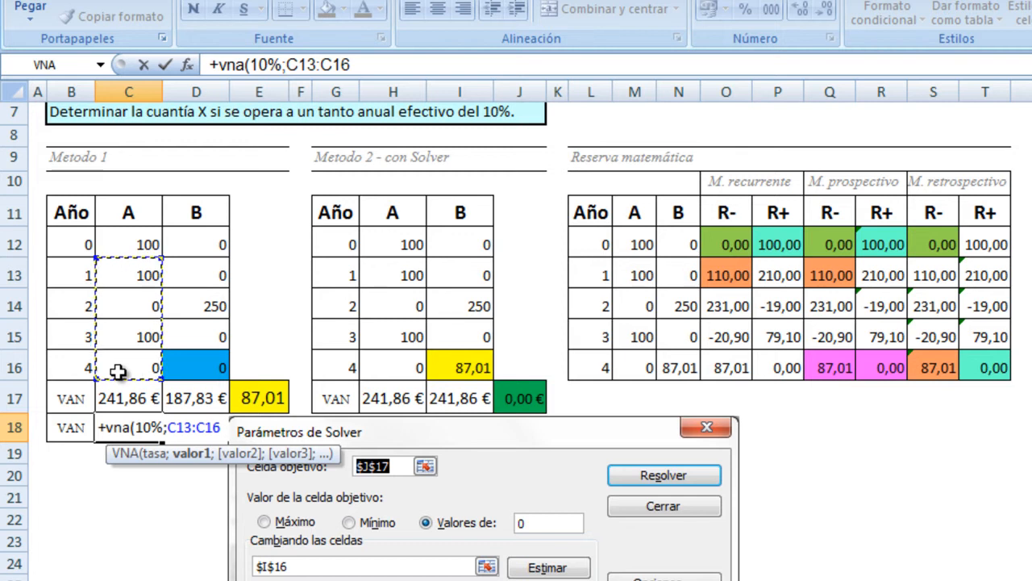
type(")")
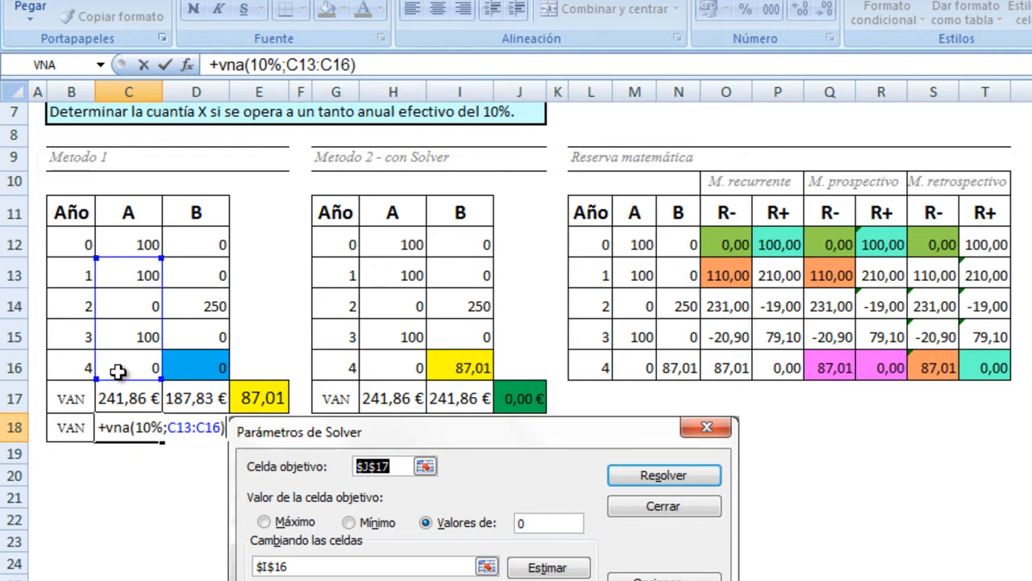
type("+")
left_click(126, 239)
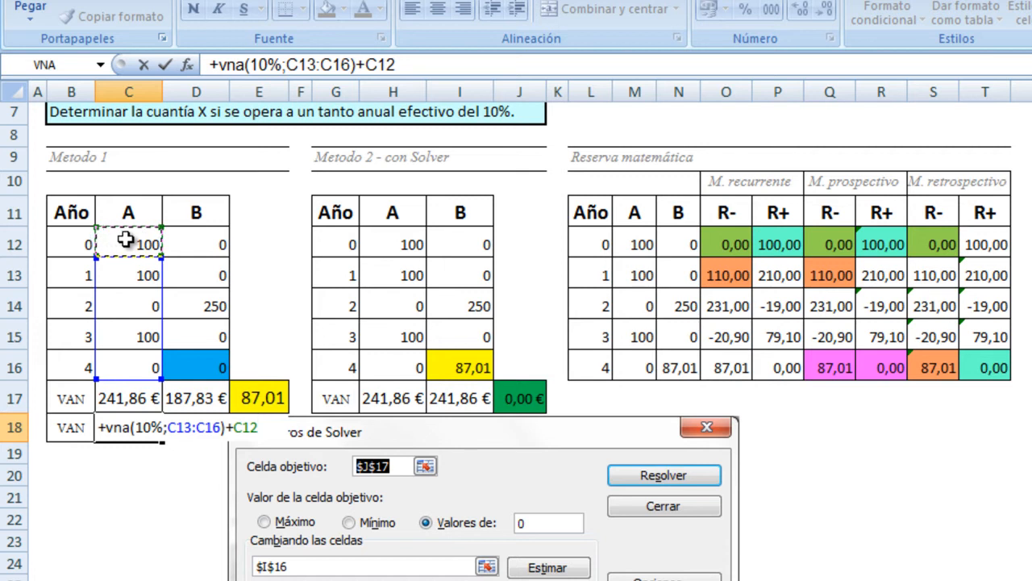
key("Return")
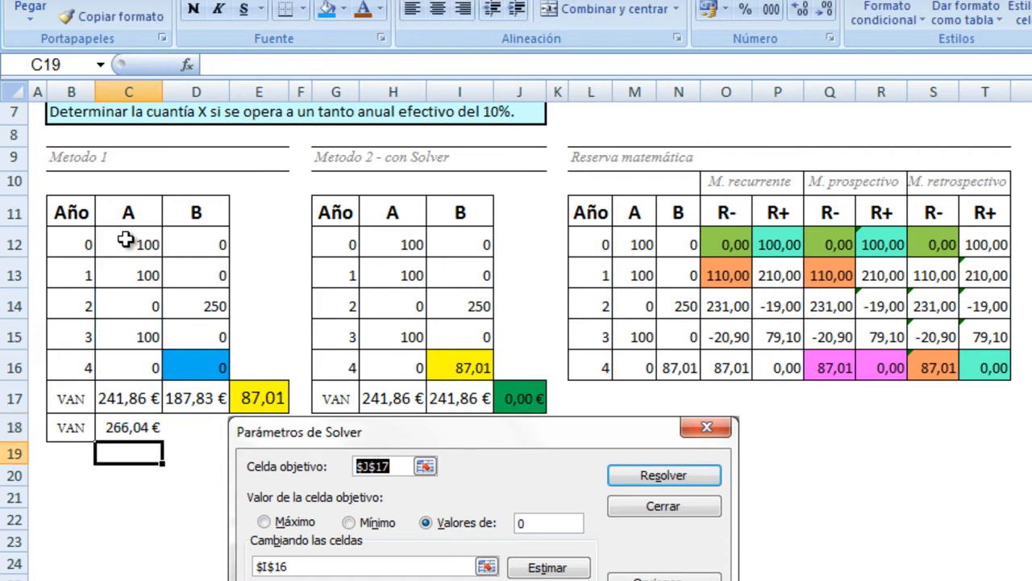
- Extend the VAN formula from C18 to D18 and shift the Solver parameters picture clear of the Metodo 1 table
left_click(119, 427)
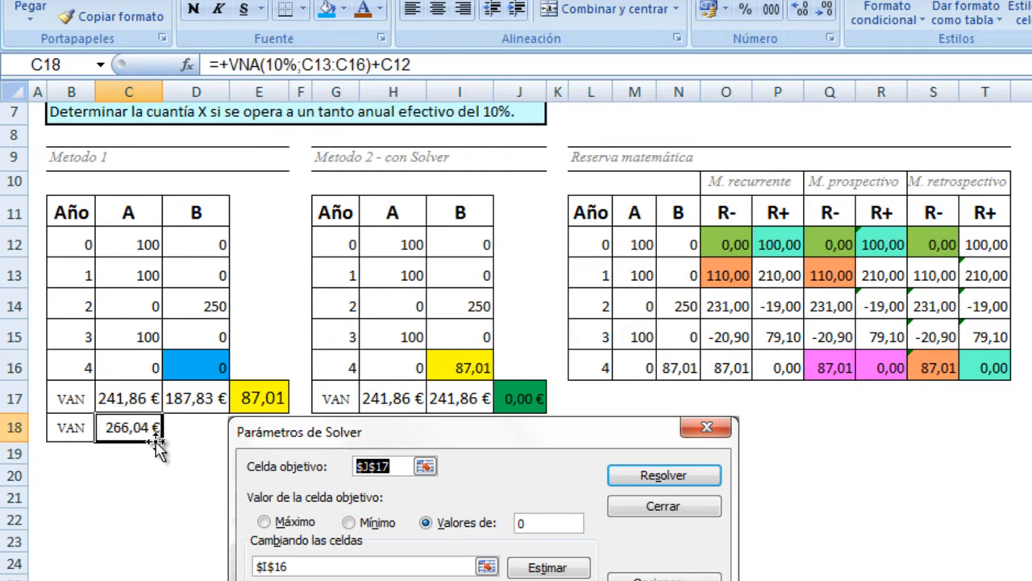
left_click_drag(161, 442, 218, 436)
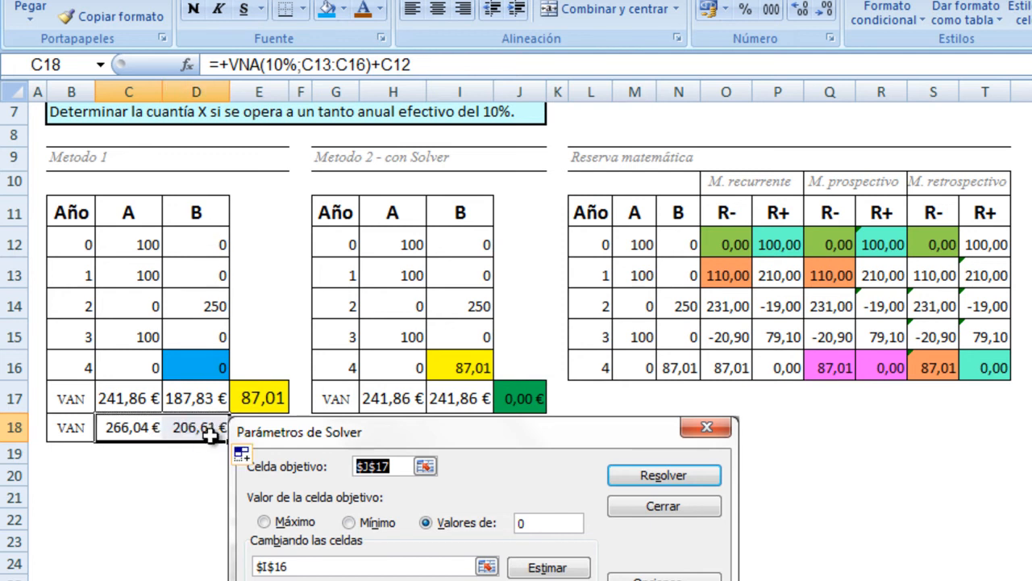
left_click_drag(233, 432, 413, 430)
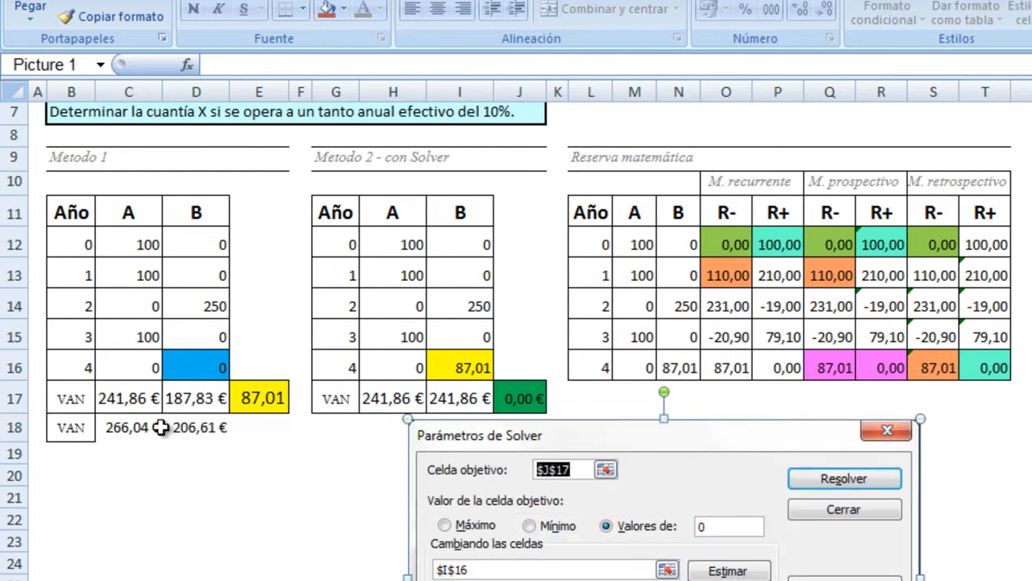
- Apply the formatting of cells C17:E17 to the new VAN row in C18:E18
left_click(255, 433)
left_click(260, 401)
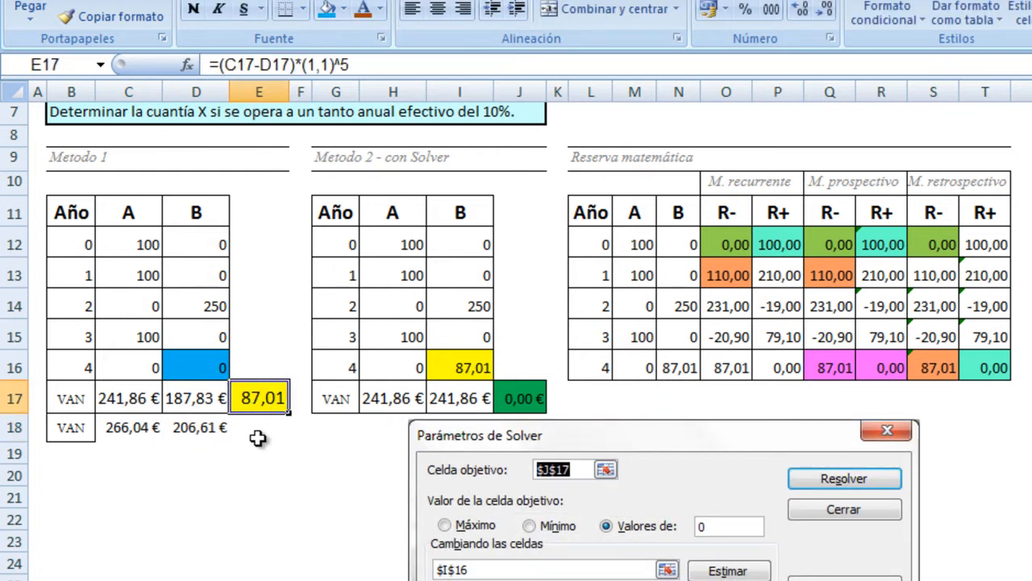
left_click_drag(131, 399, 256, 397)
right_click(256, 397)
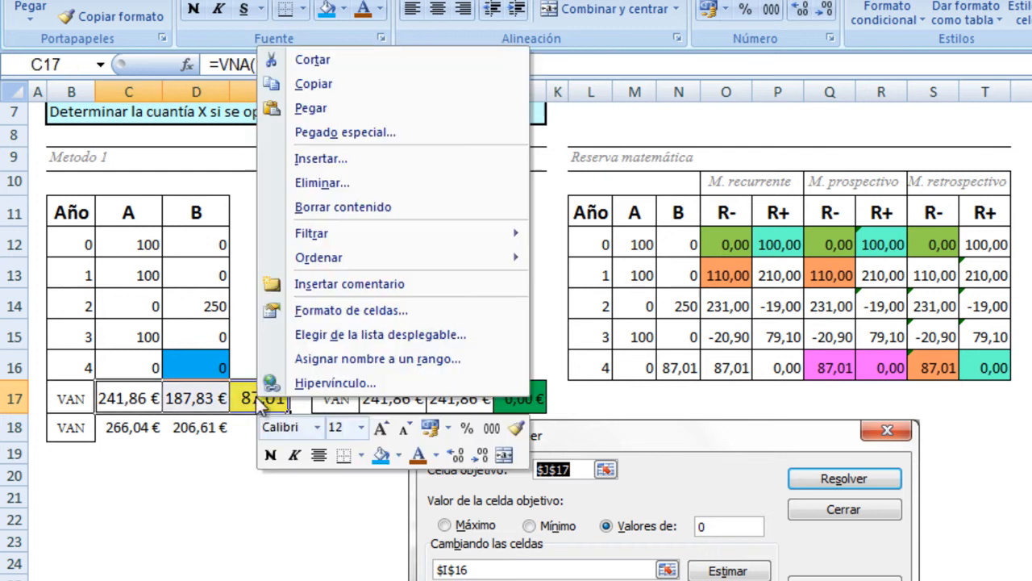
left_click(120, 24)
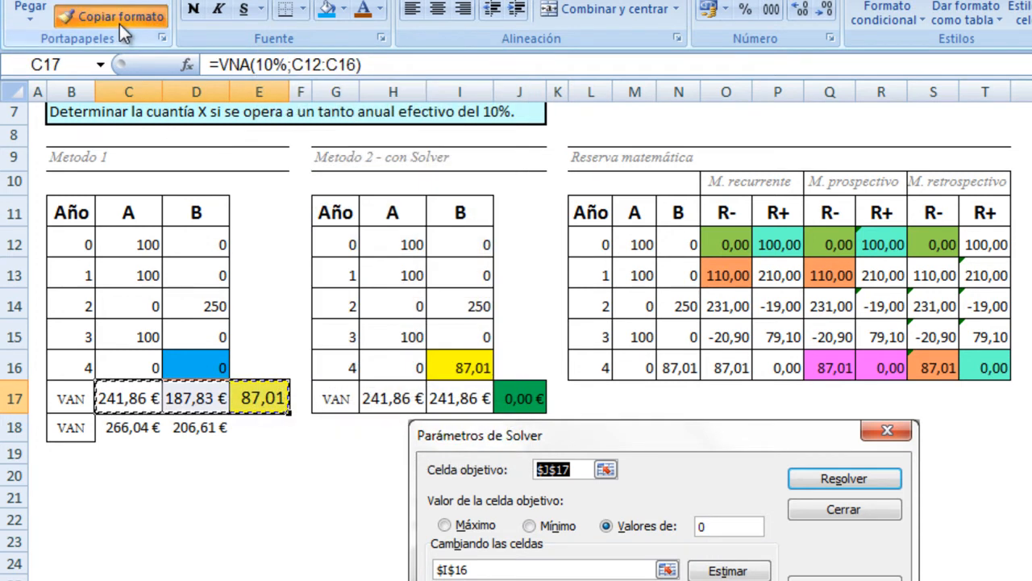
left_click(129, 428)
- Enter the formula +(C18-D18)*(1+10%)^4 in E18 to calculate the unknown amount X
left_click(259, 428)
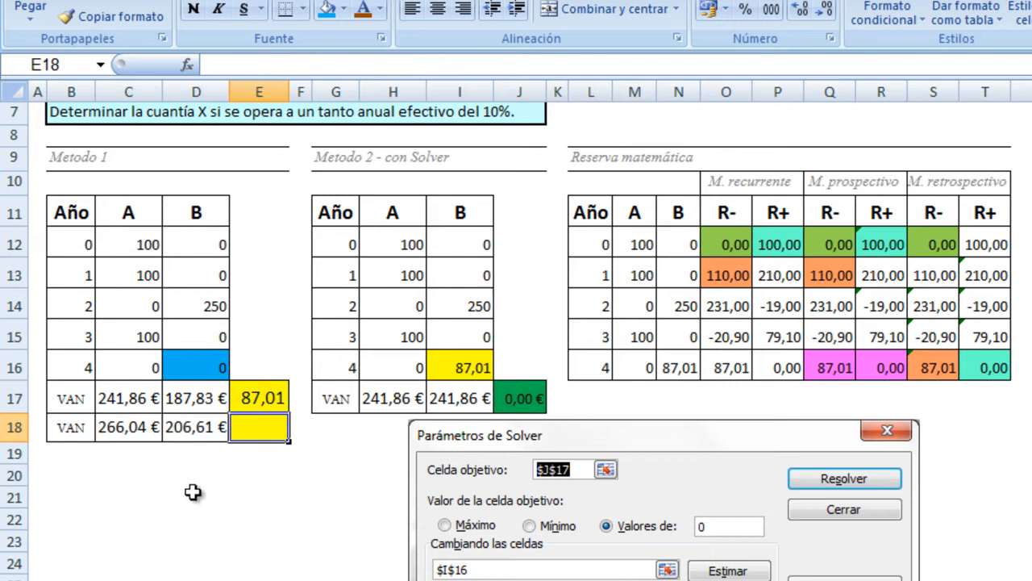
type("+")
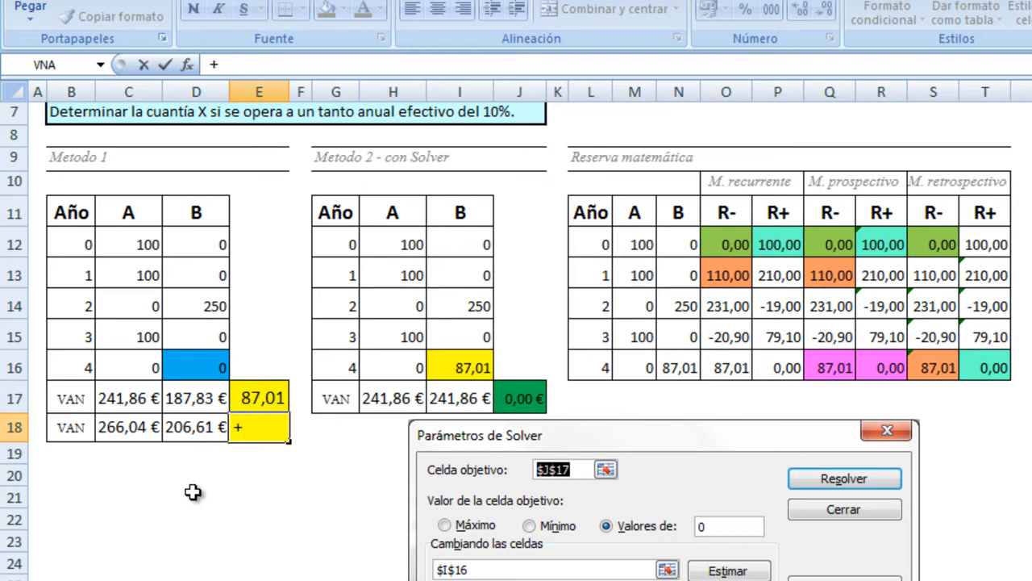
type("(")
left_click(133, 427)
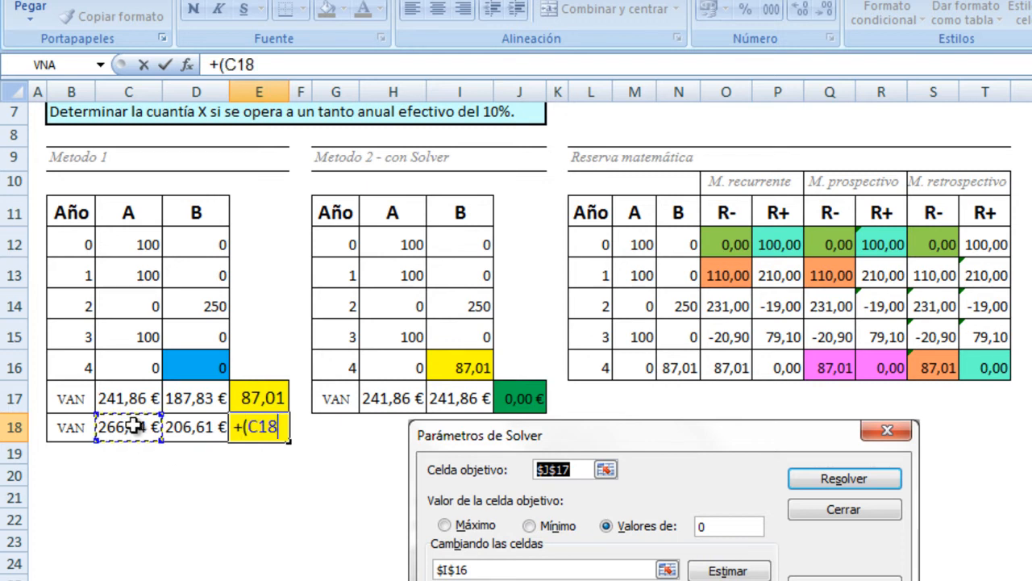
type("-")
left_click(195, 427)
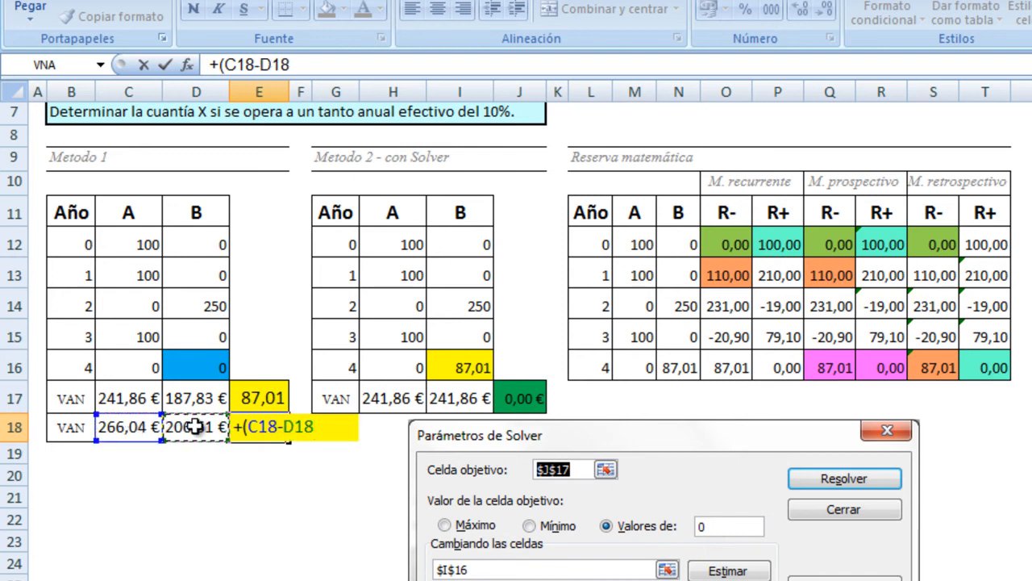
type(")")
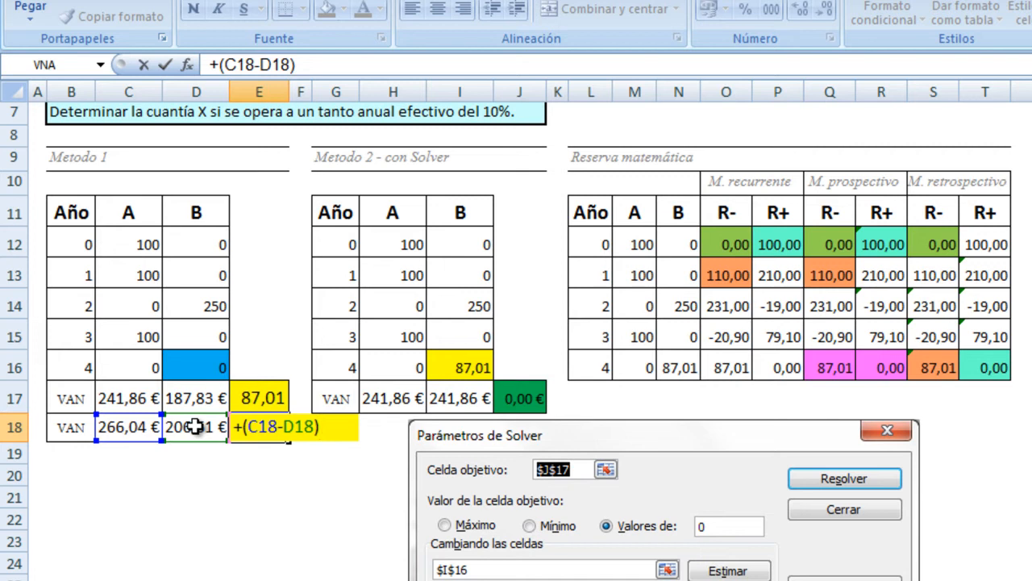
type("*(")
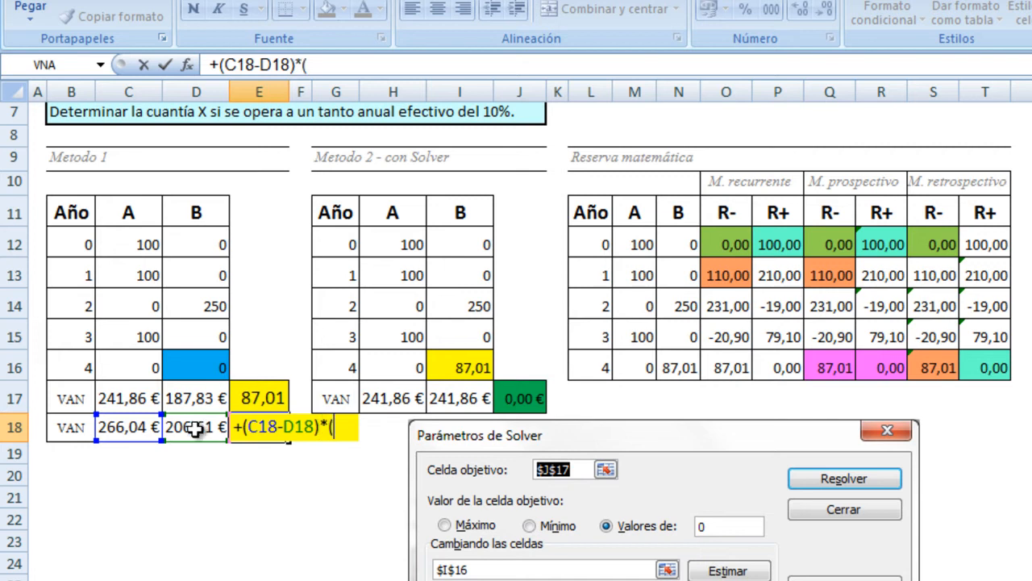
type("1+10%)^")
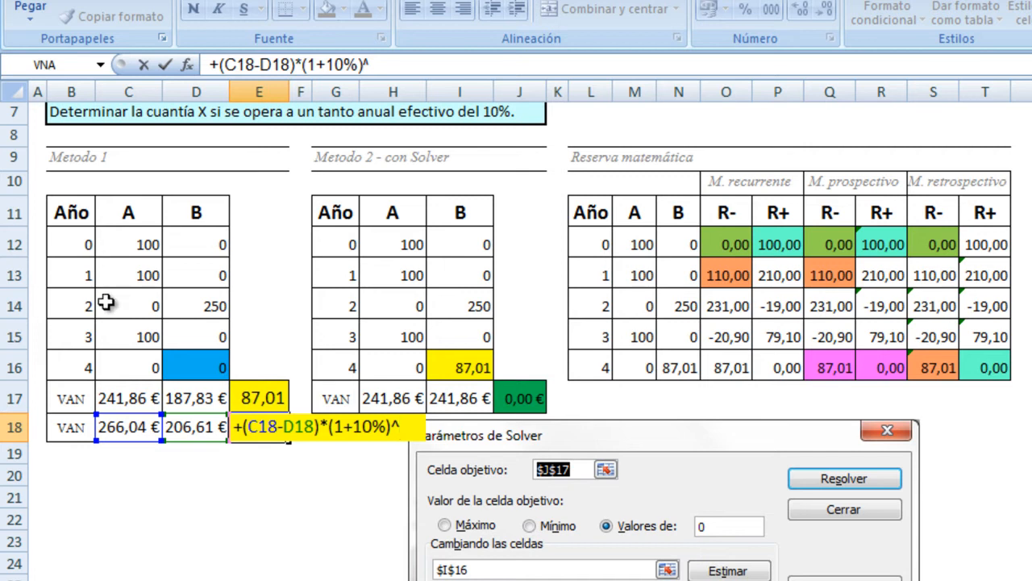
type("4")
key("Return")
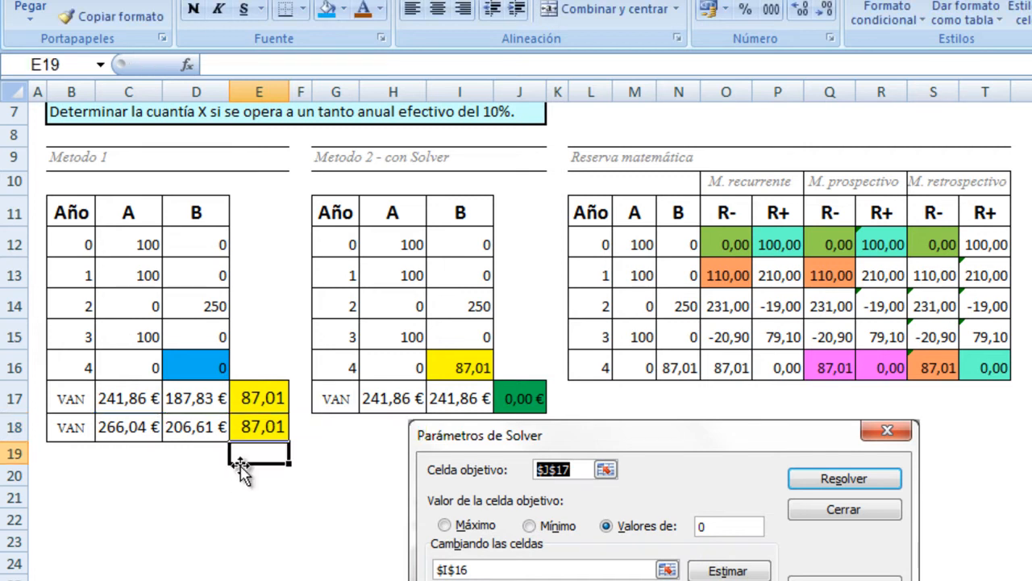
- Compare the formula in E18 with the original VAN formulas in C17 and D17 and the X formula in E17
left_click(258, 436)
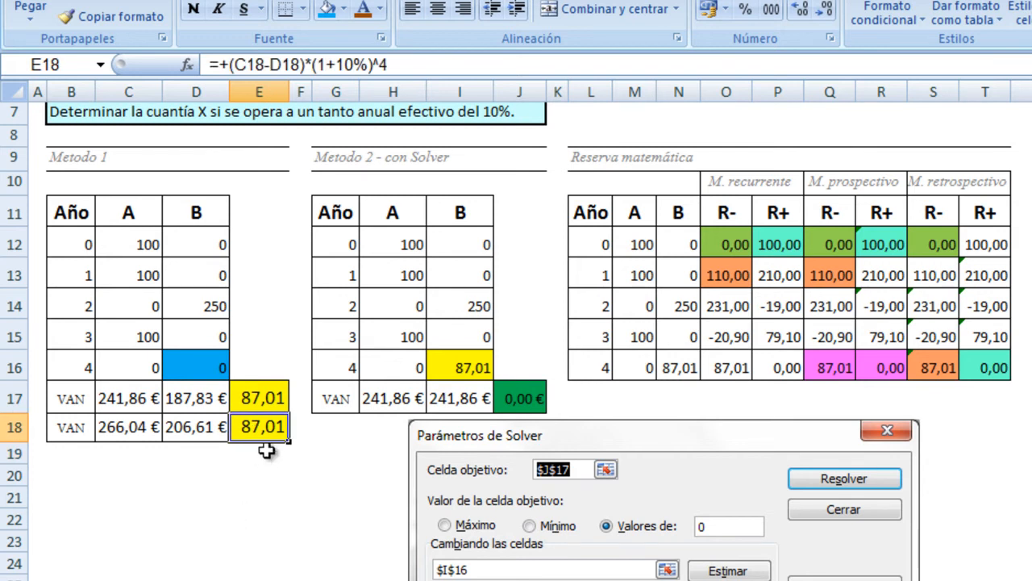
left_click(121, 403)
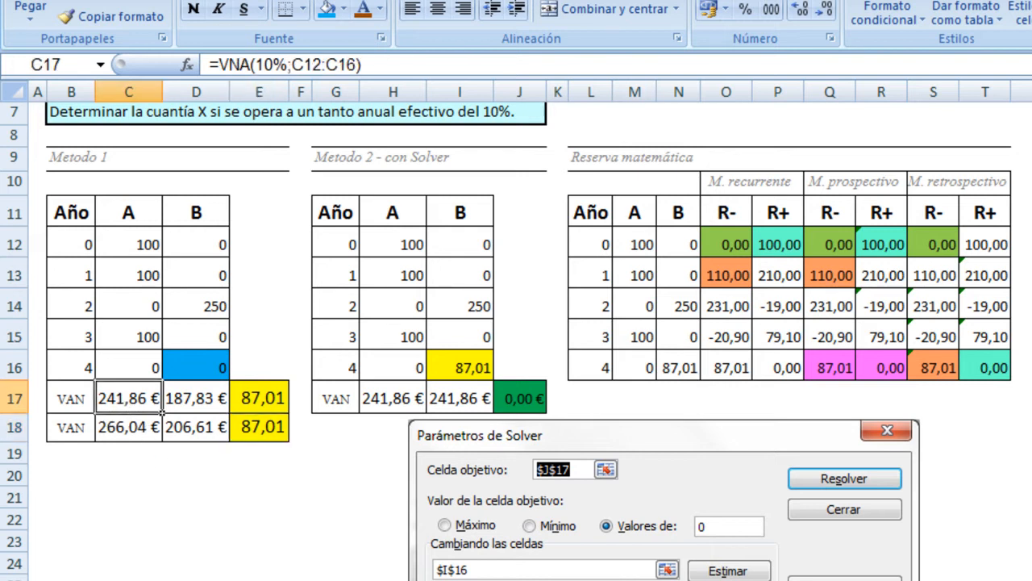
left_click(308, 65)
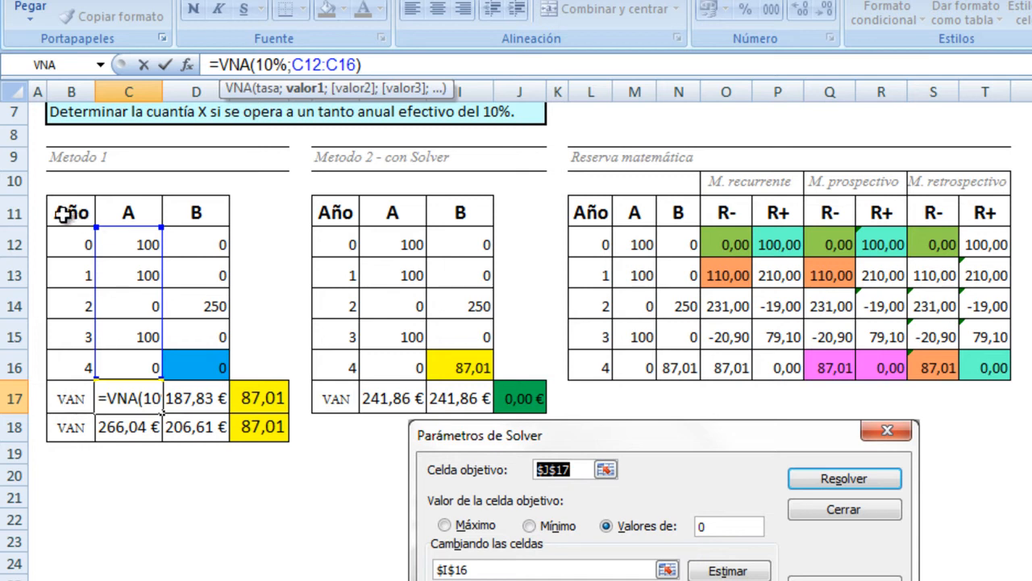
left_click(64, 213)
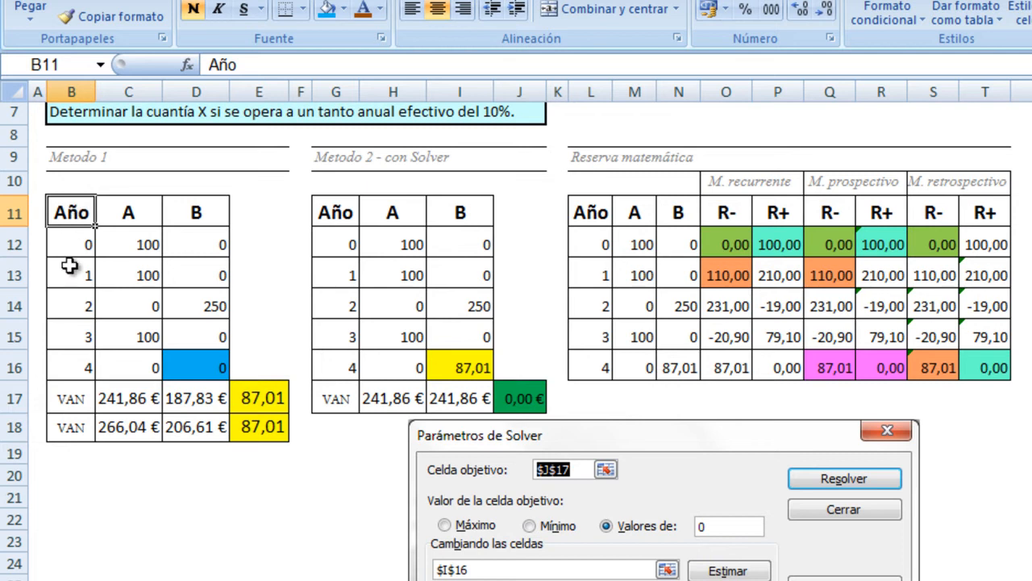
left_click(125, 401)
left_click(207, 401)
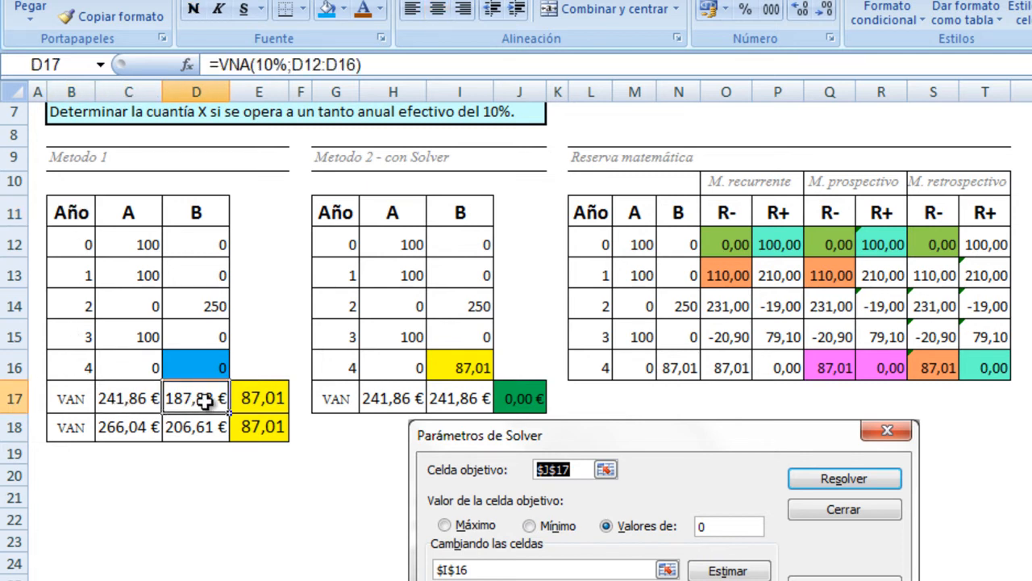
left_click(255, 399)
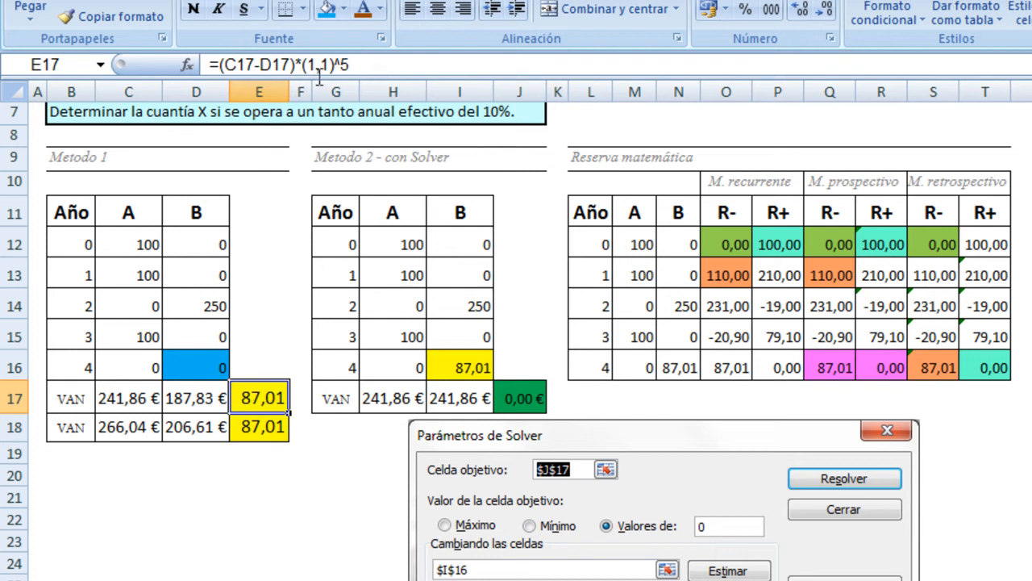
- Check the exponent in the E17 formula and relabel the Metodo 1 VAN in B17 as VAN(t=-1)
double_click(358, 64)
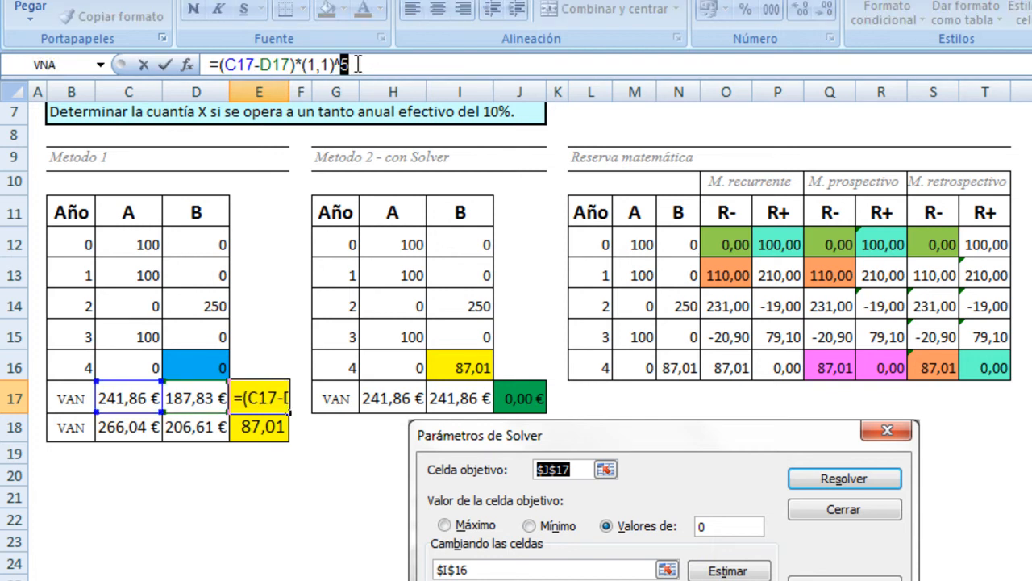
key("Escape")
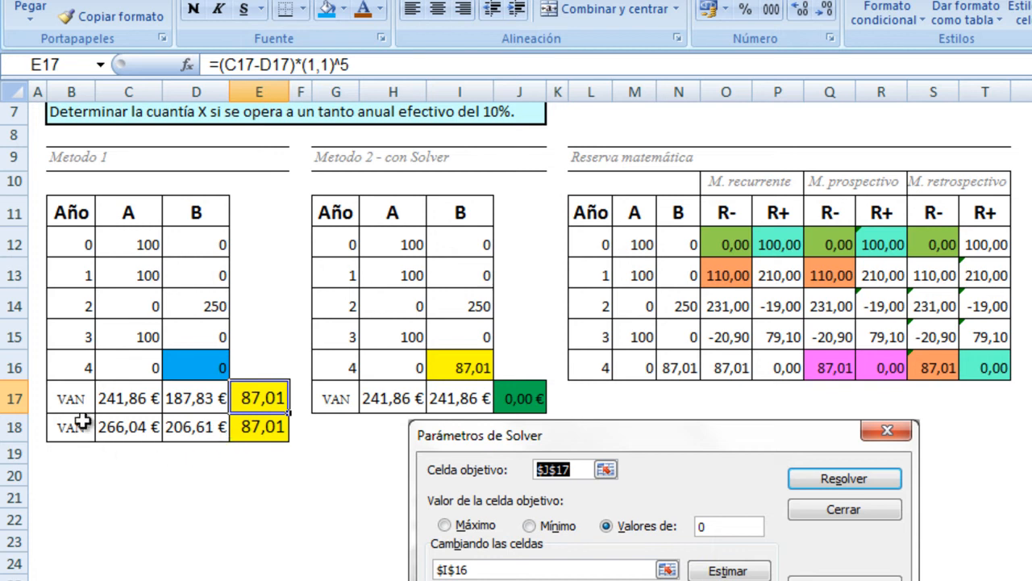
left_click(79, 399)
left_click(268, 64)
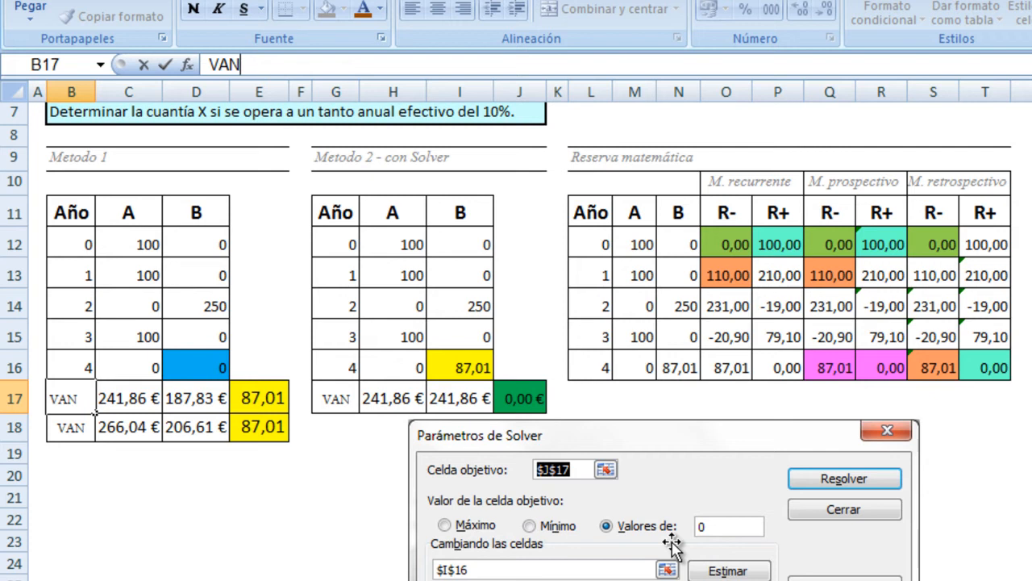
type("(t=")
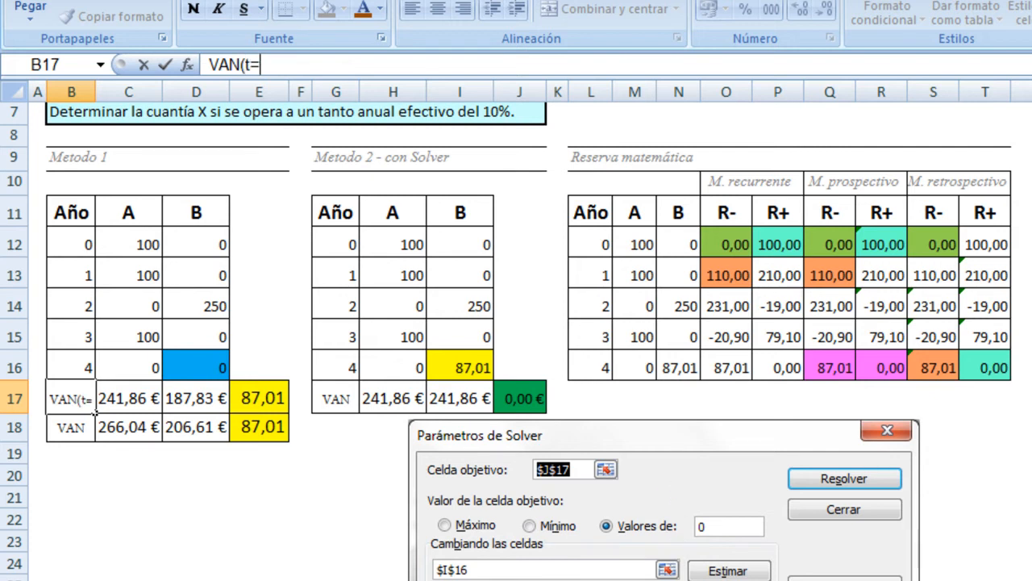
type("-1)")
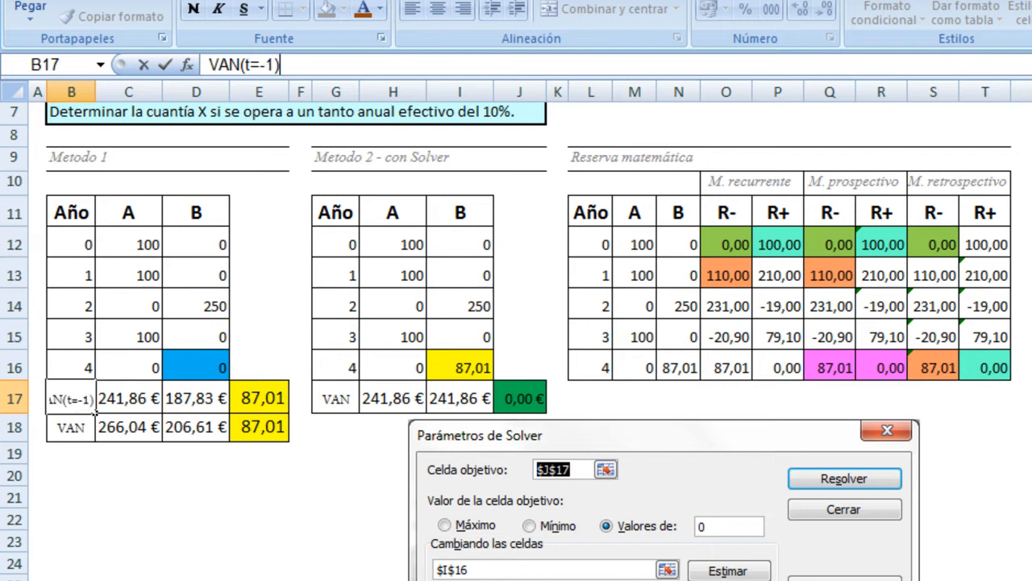
key("Return")
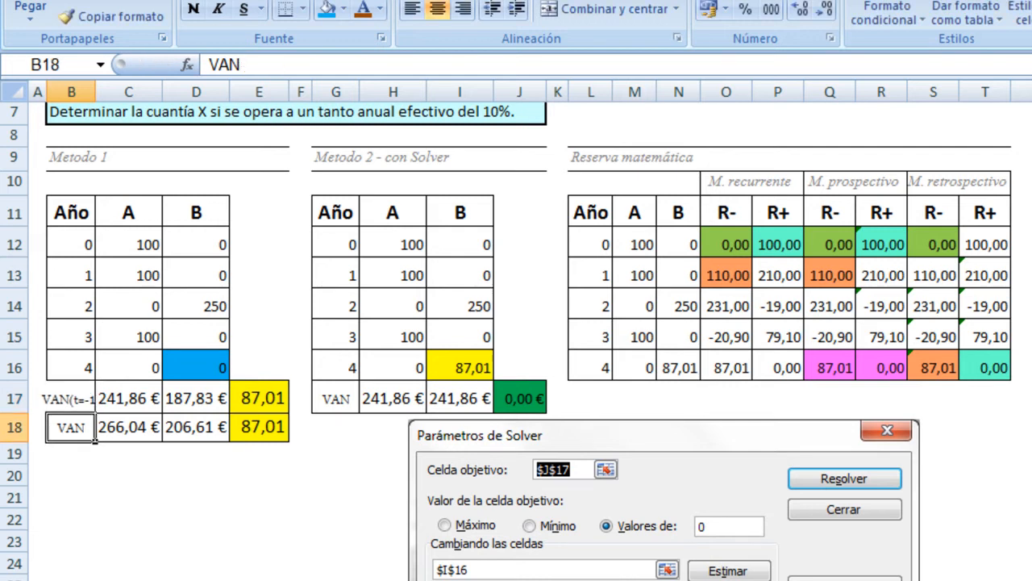
left_click(70, 403)
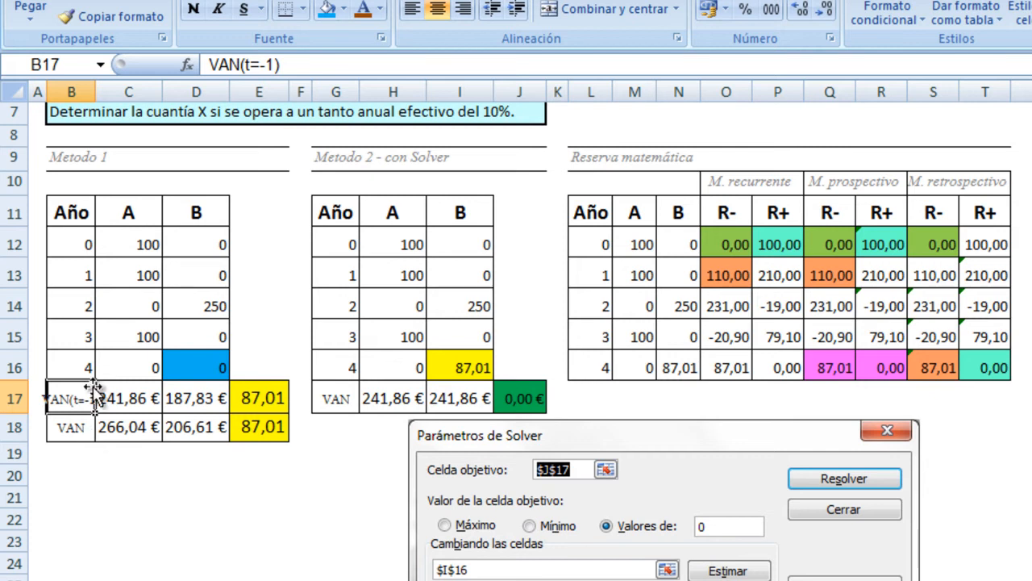
left_click(143, 500)
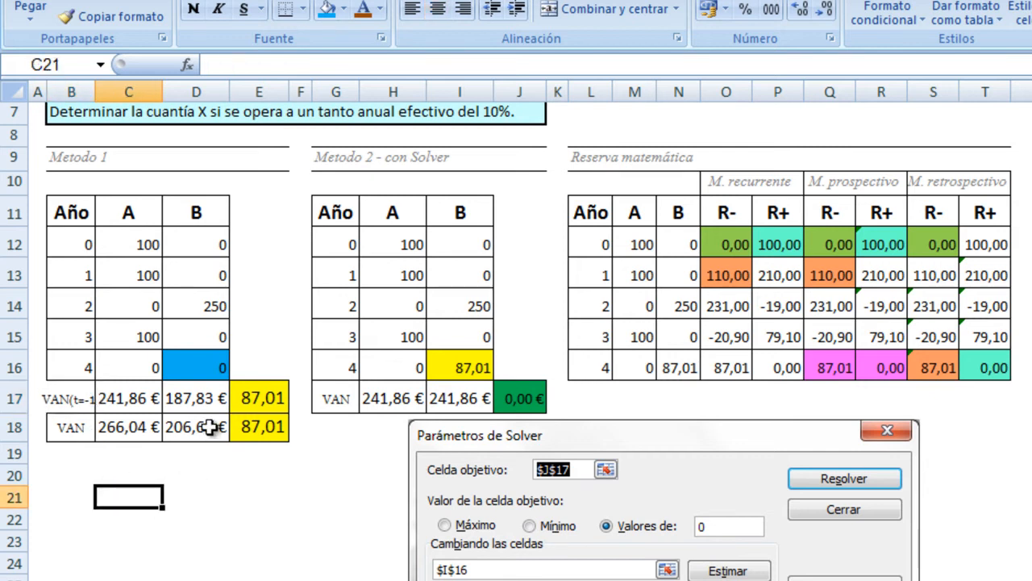
- Set the unknown capital in I16 of the Metodo 2 table to a trial value of 100 and check the VAN formulas in row 17
left_click(381, 152)
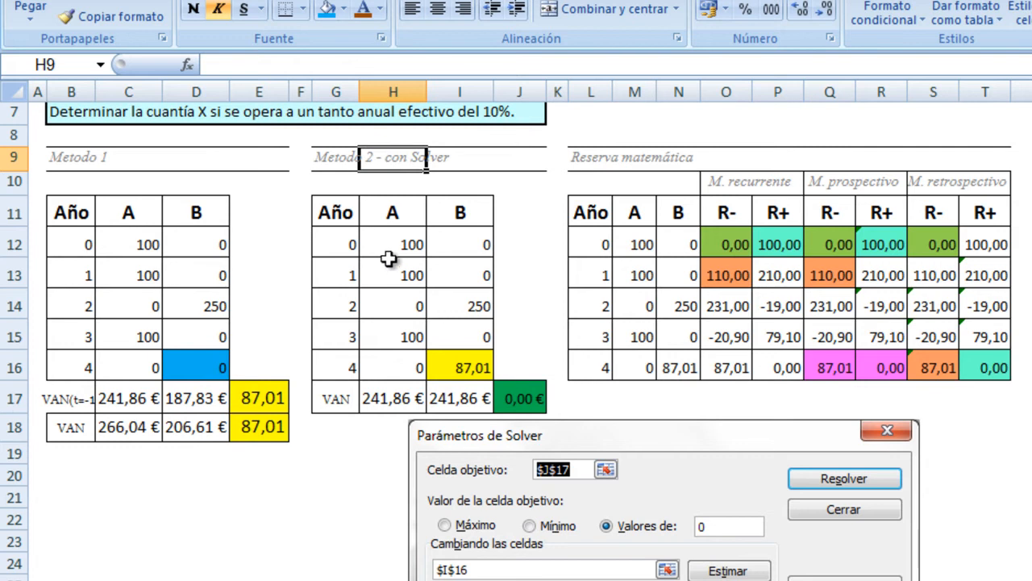
left_click(338, 179)
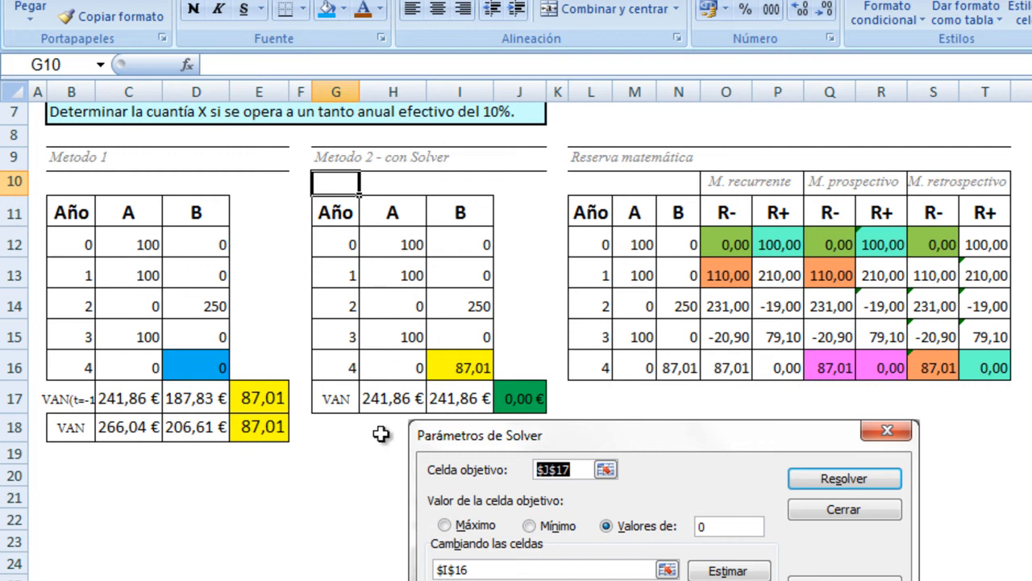
left_click(461, 362)
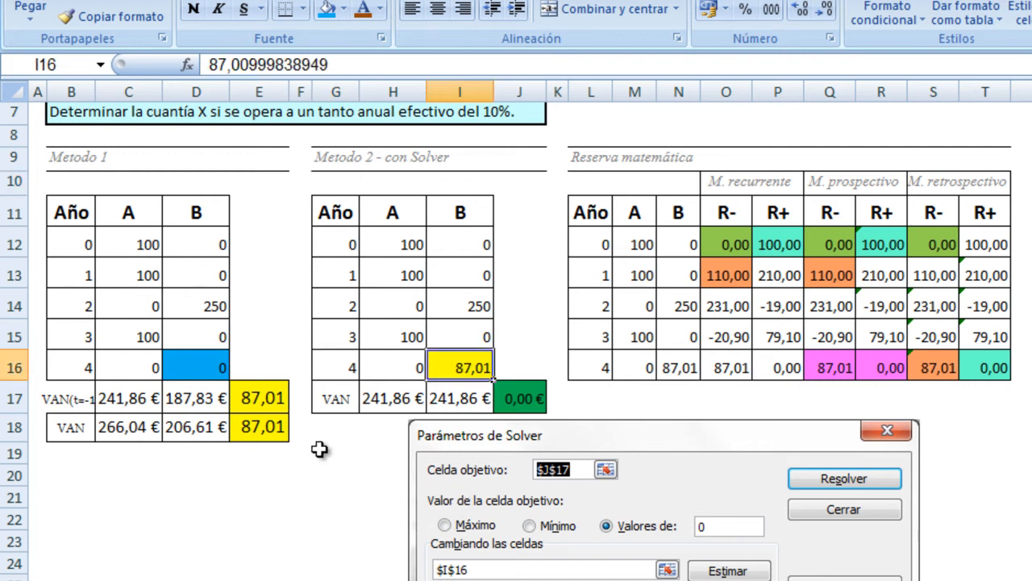
type("100")
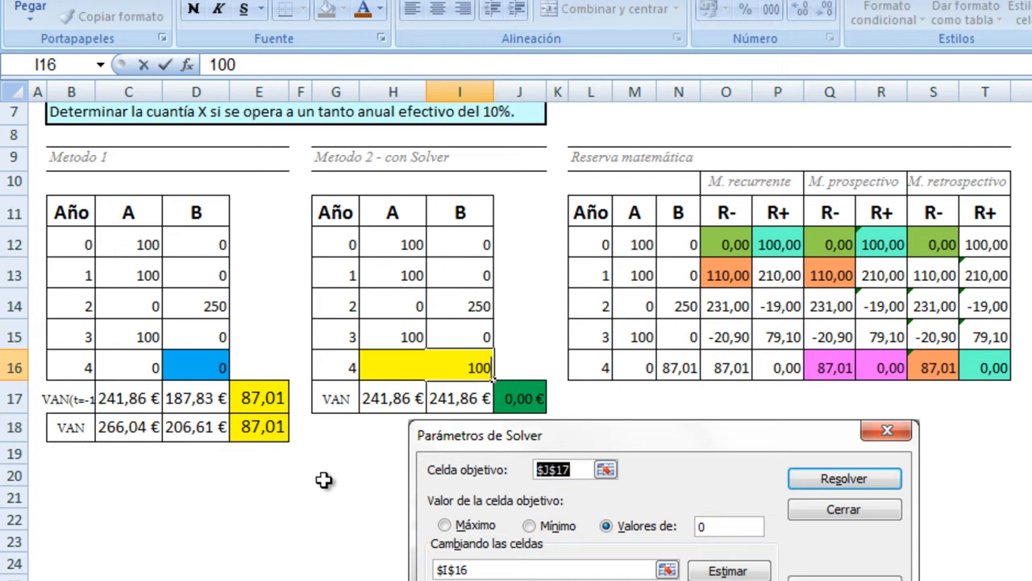
key("Return")
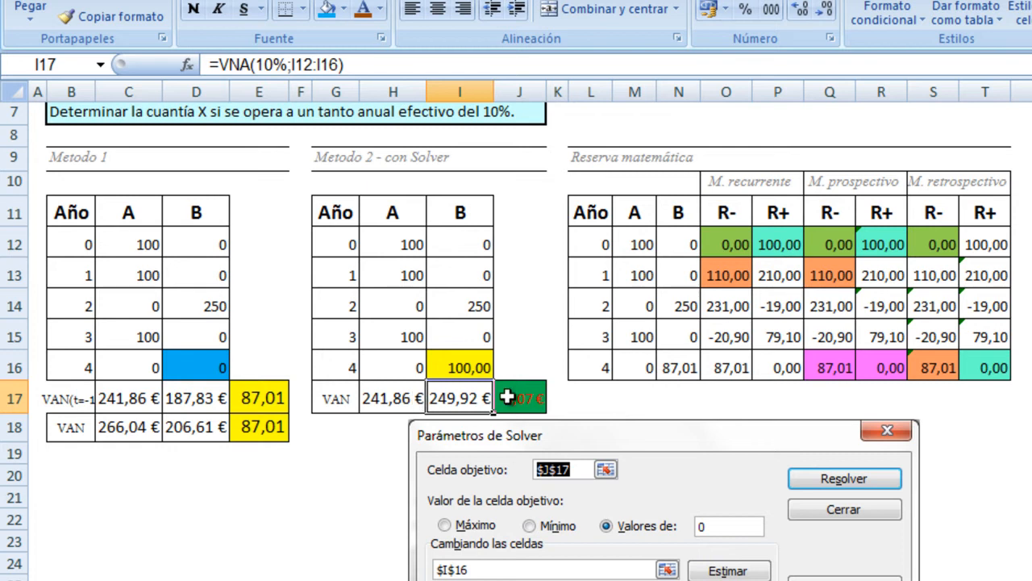
left_click(405, 397)
left_click(446, 399)
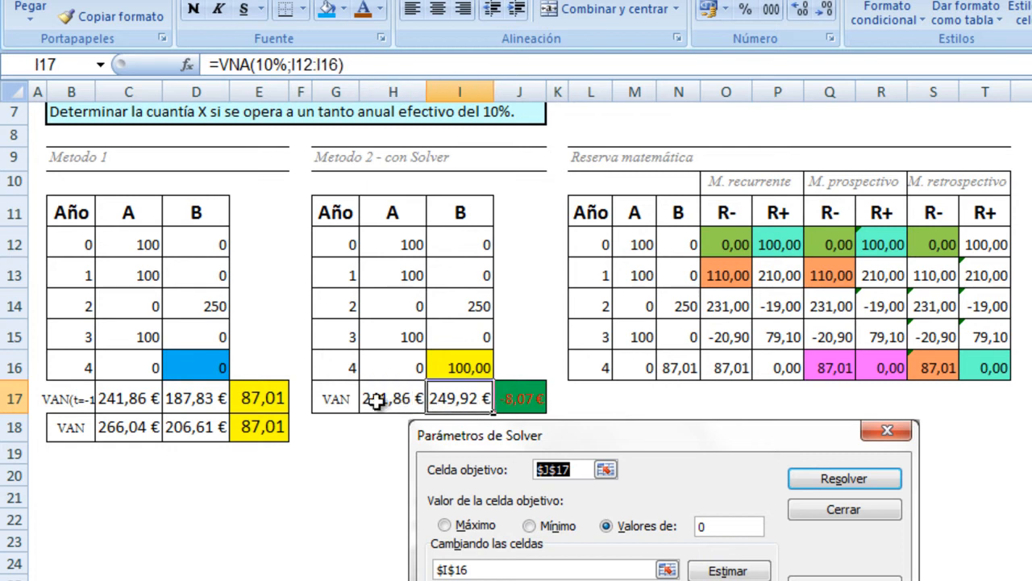
- Copy the VAN(t=-1) label from B17 to G17 and widen columns G and B to fit it
left_click(61, 398)
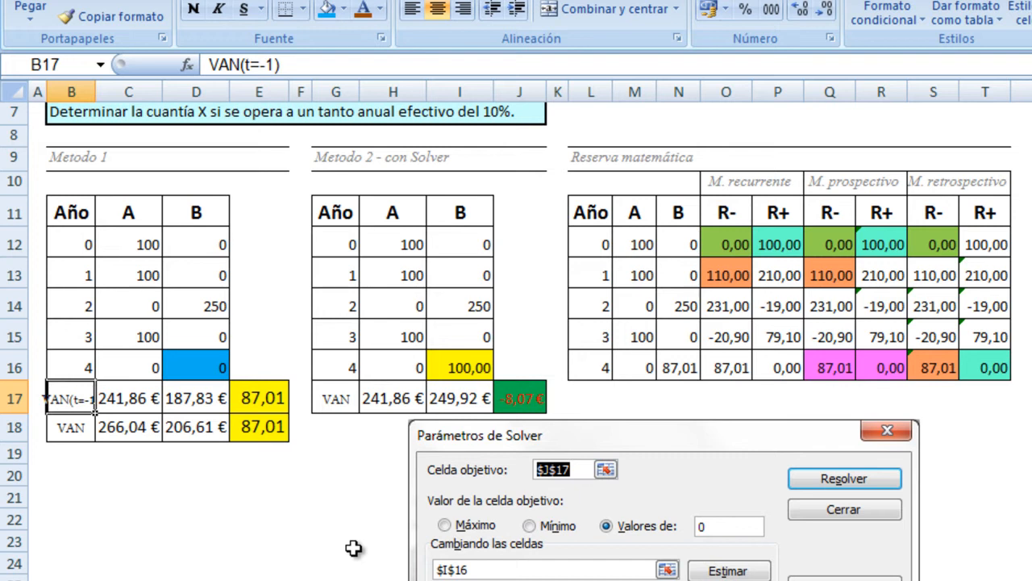
left_click(339, 406)
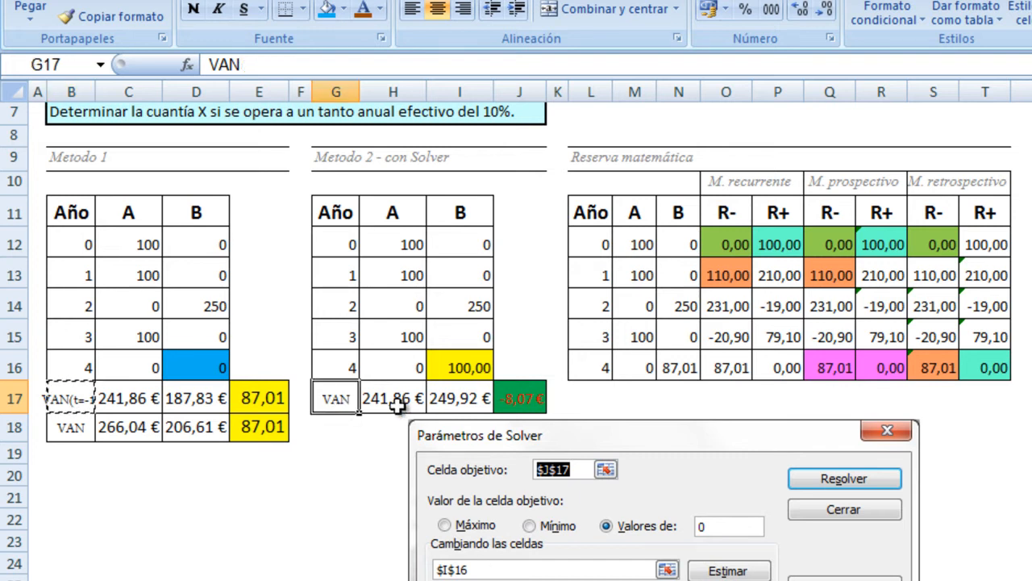
type("VAN(t=-1)")
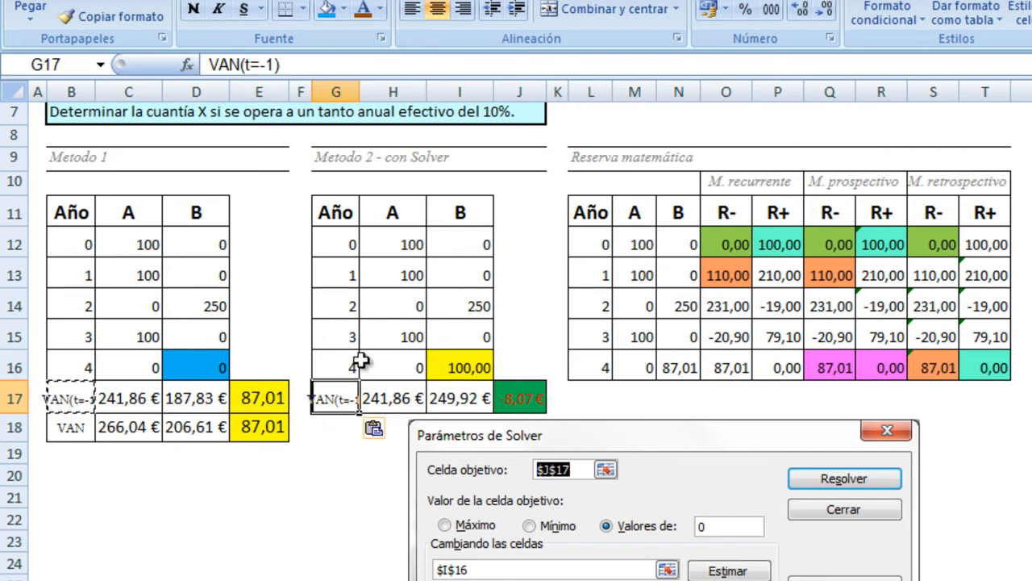
left_click_drag(363, 84, 376, 84)
left_click_drag(96, 91, 111, 91)
left_click(380, 448)
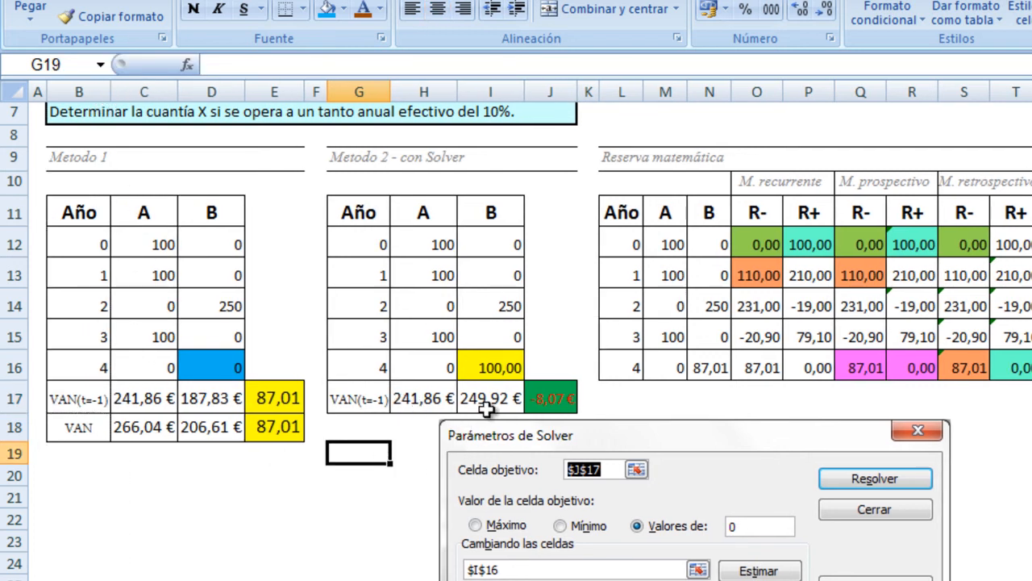
- Run Solver with target cell J17 at a value of 0 by changing I16, and keep the Solver solution
left_click(559, 403)
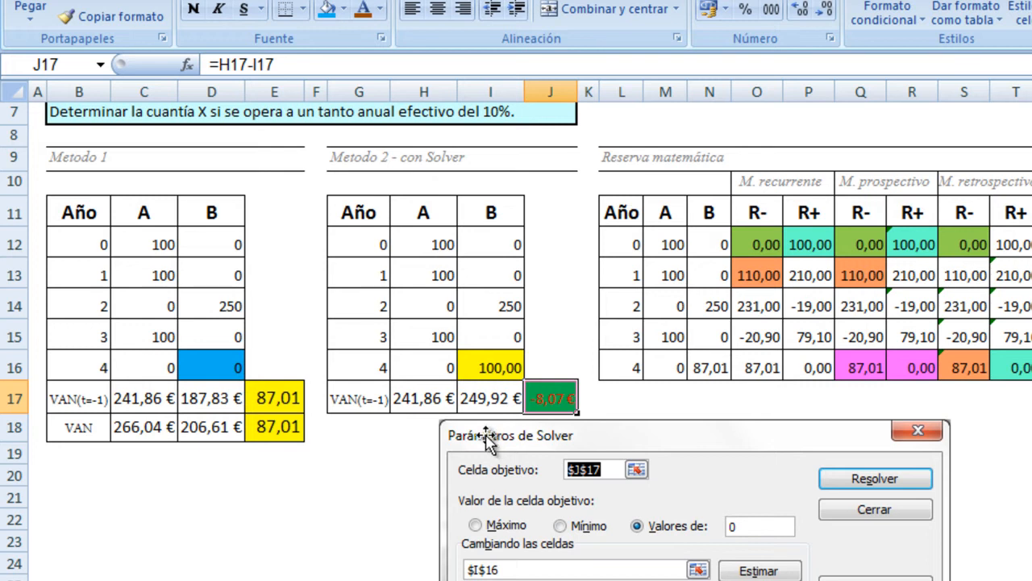
left_click(477, 1)
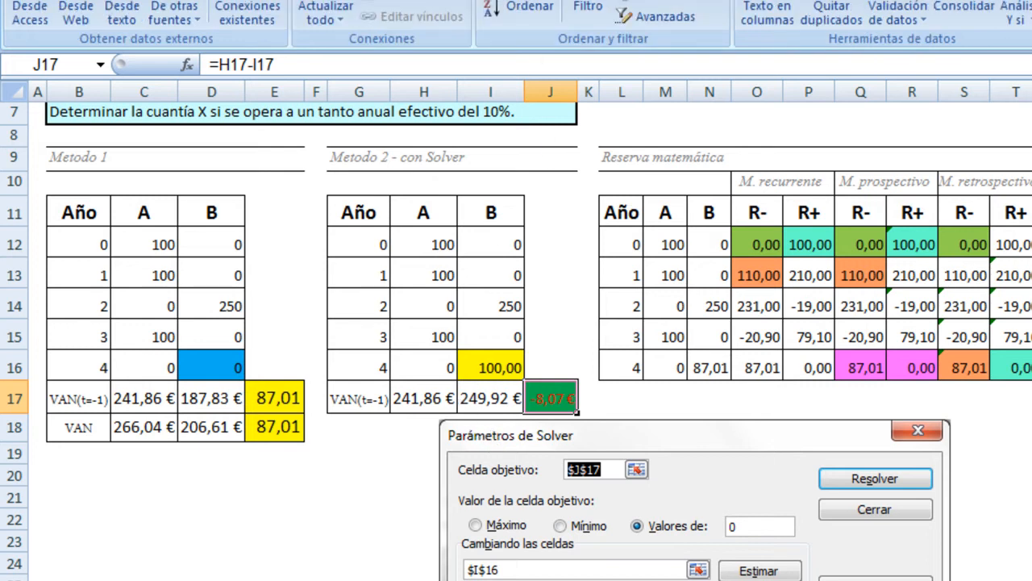
left_click(1031, 9)
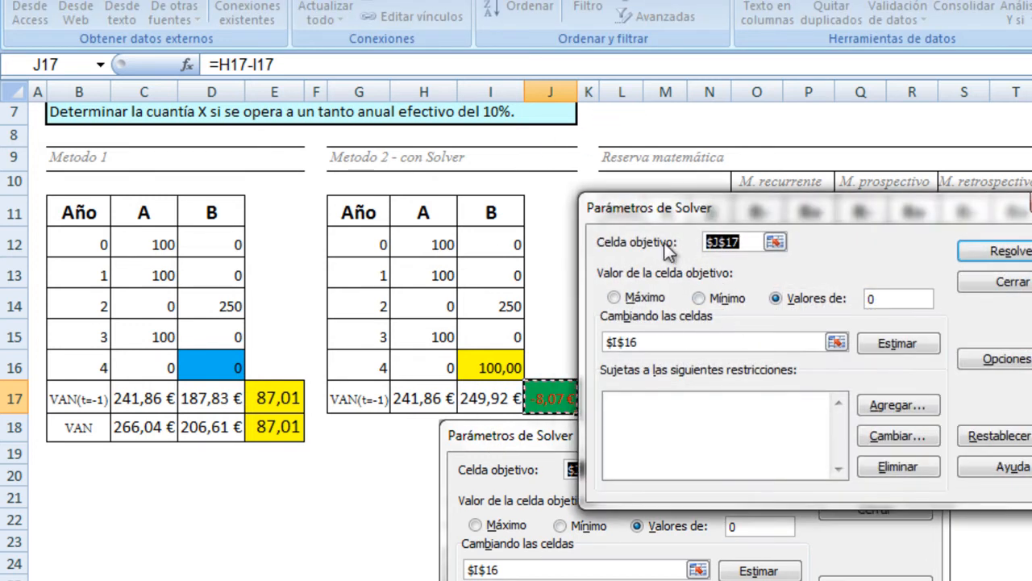
mouse_move(669, 208)
left_mouse_down()
mouse_move(698, 235)
mouse_move(681, 204)
left_mouse_up()
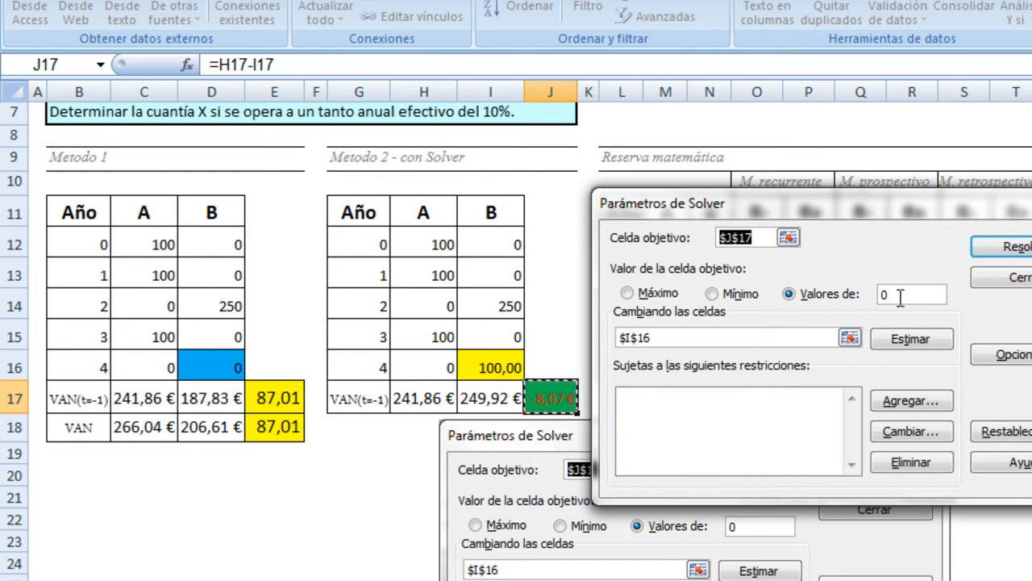
left_click_drag(686, 338, 601, 332)
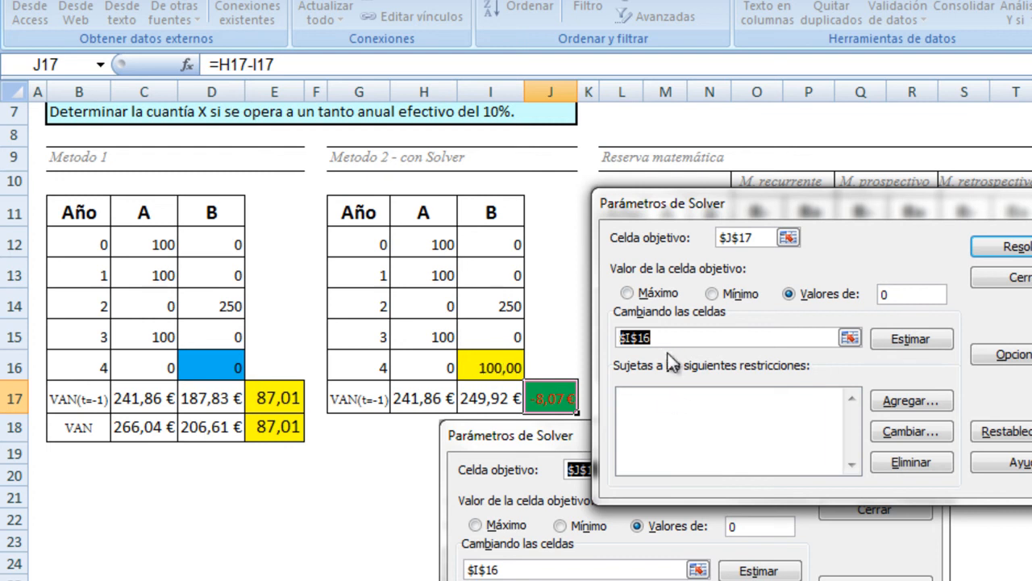
left_click(1015, 252)
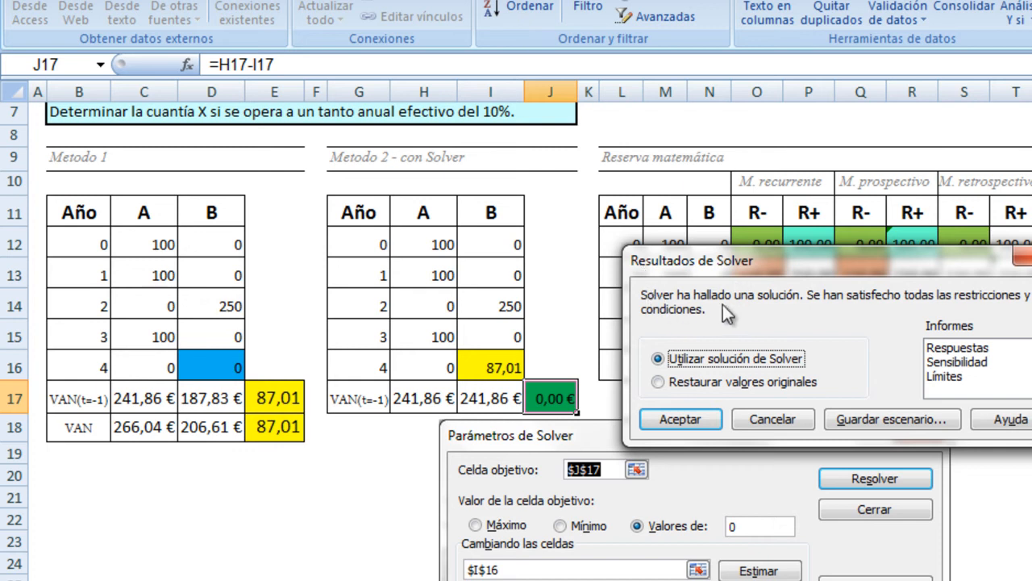
left_click(668, 420)
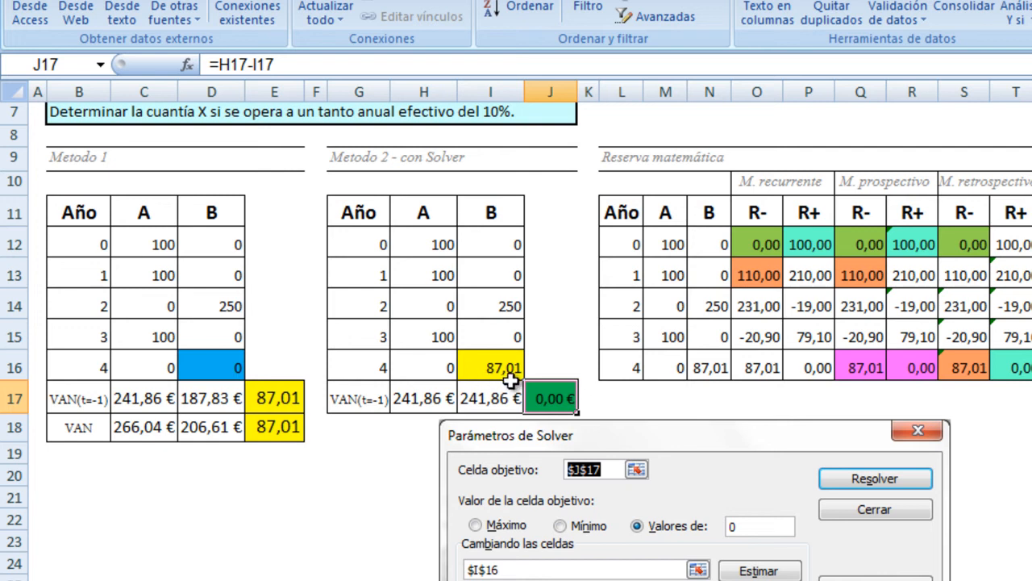
- Review the A and B cash flows in L11:N16 and the three method headings of the Reserva matemática table
left_click(559, 345)
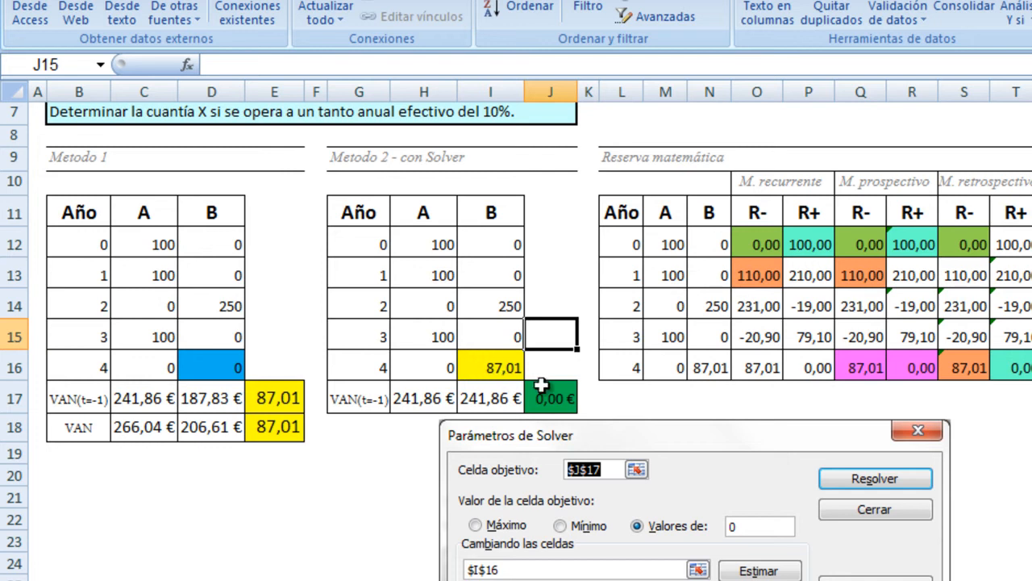
left_click_drag(622, 212, 695, 355)
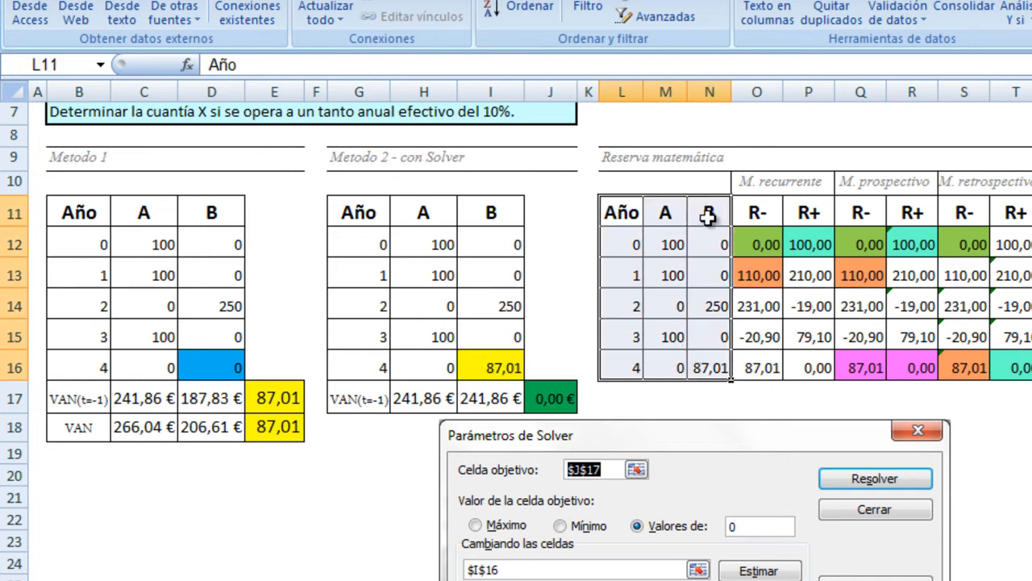
left_click(707, 368)
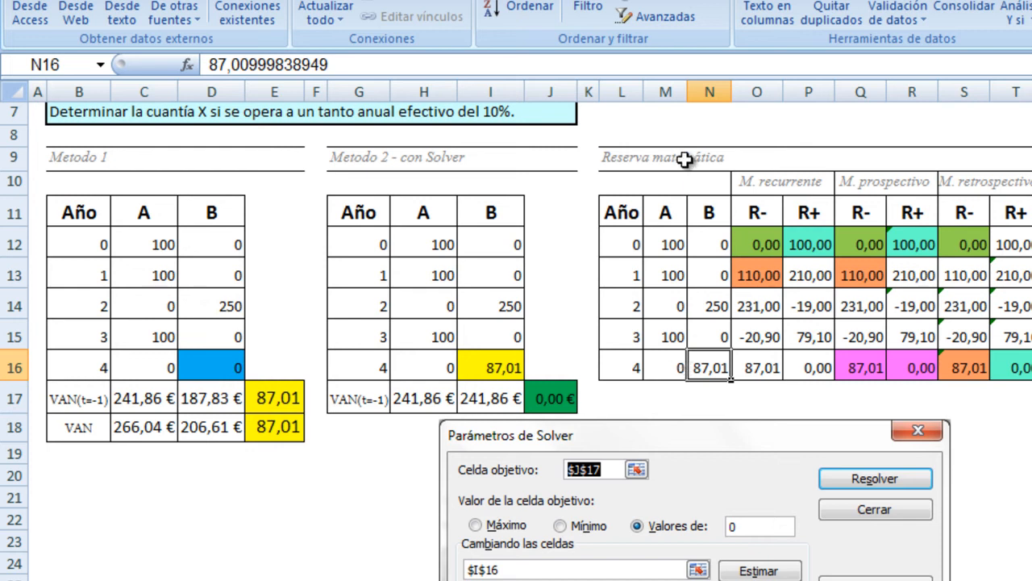
left_click(807, 185)
left_click(891, 184)
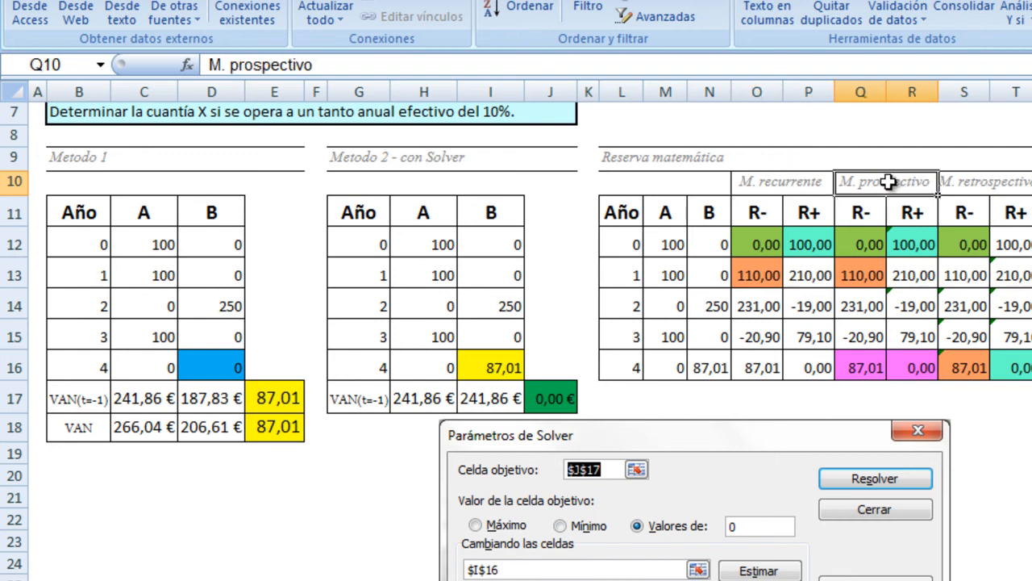
left_click(991, 182)
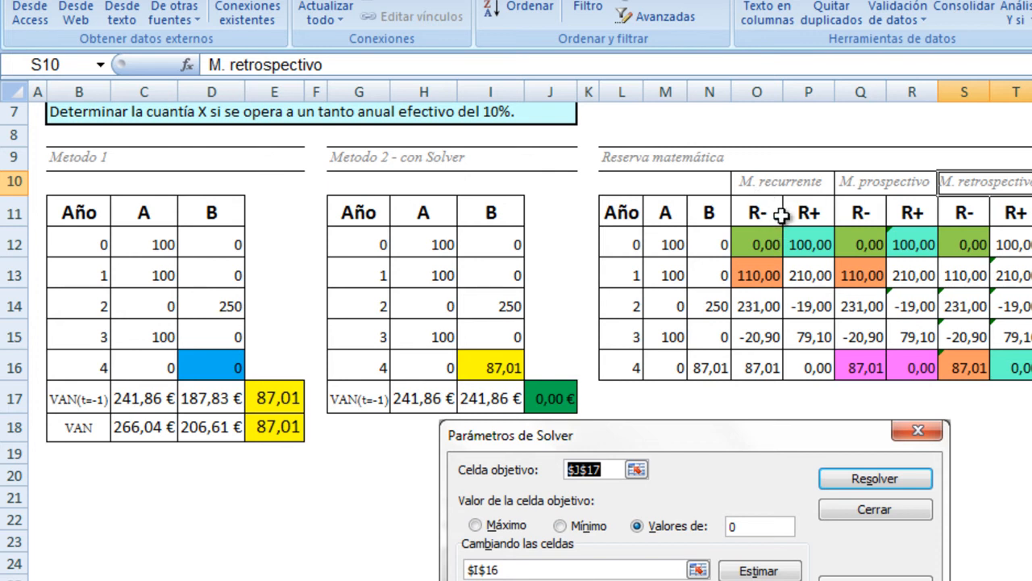
- Examine the year 0 R- entry in O12 and the R+ formula in P12 under the M. recurrente heading
left_click(763, 243)
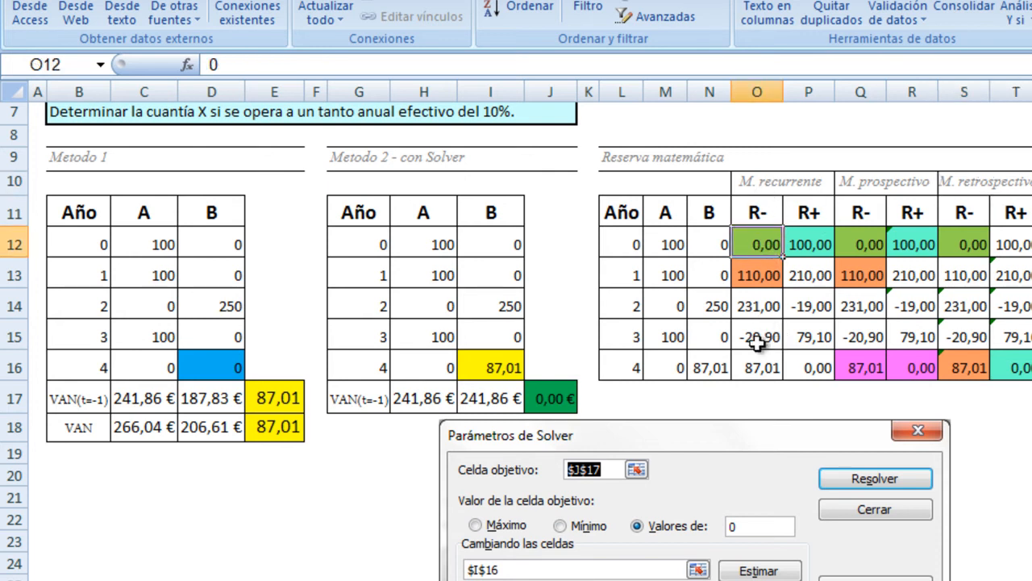
double_click(759, 239)
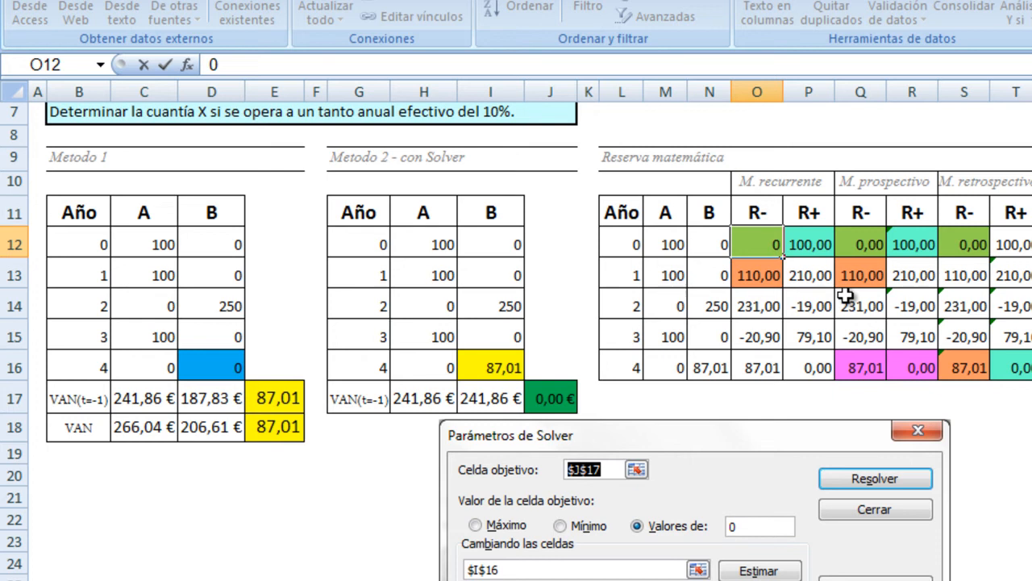
left_click(816, 244)
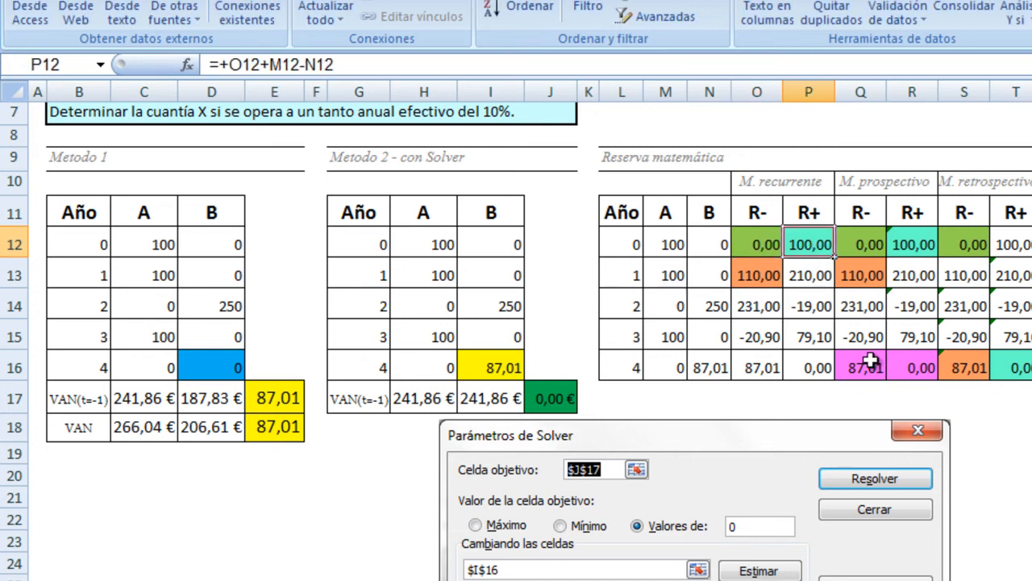
double_click(815, 244)
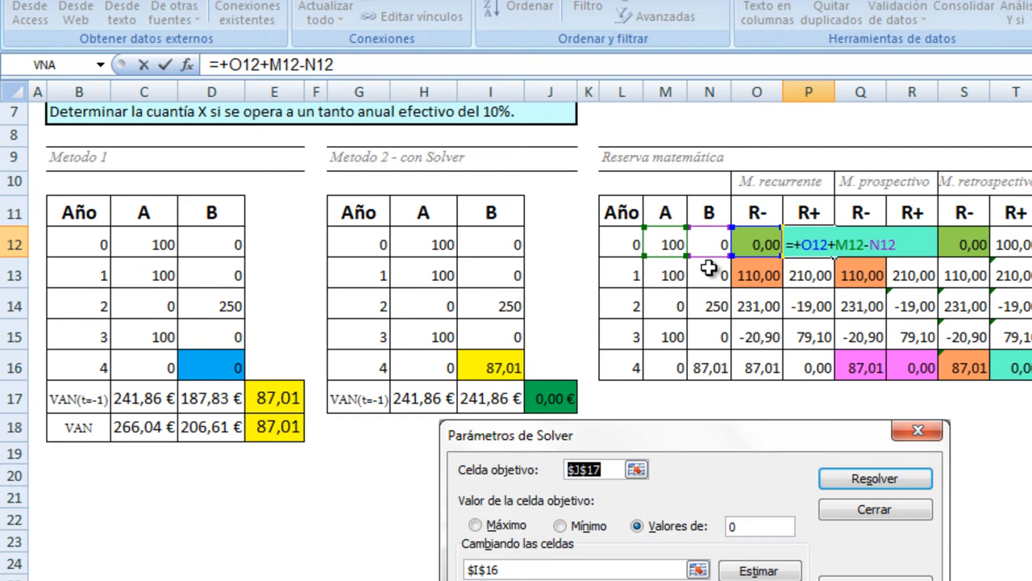
key("Escape")
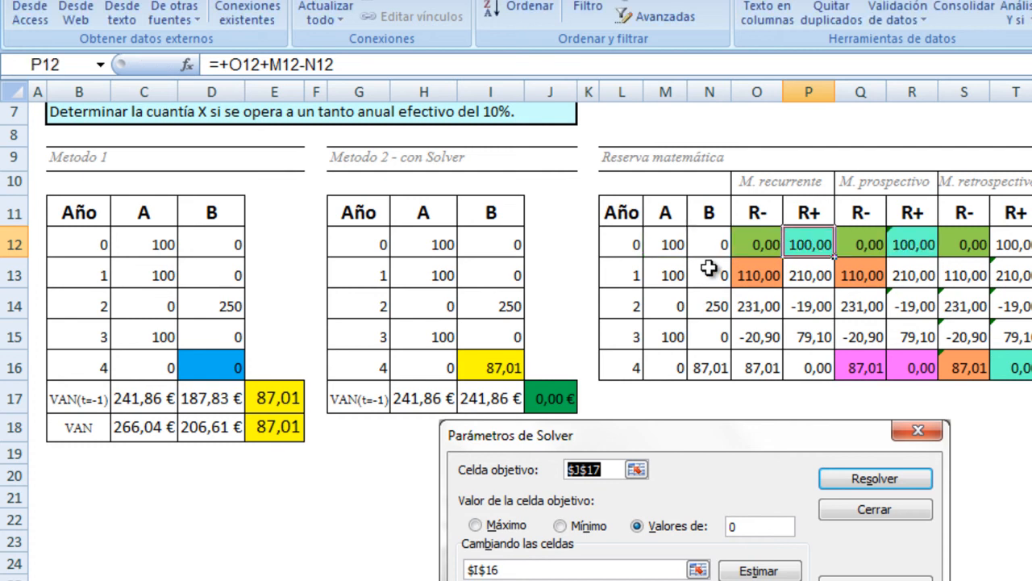
- Examine the year 1 R- formula in O13 against P12, and the year 4 R+ formula in P16, under M. recurrente
left_click(758, 275)
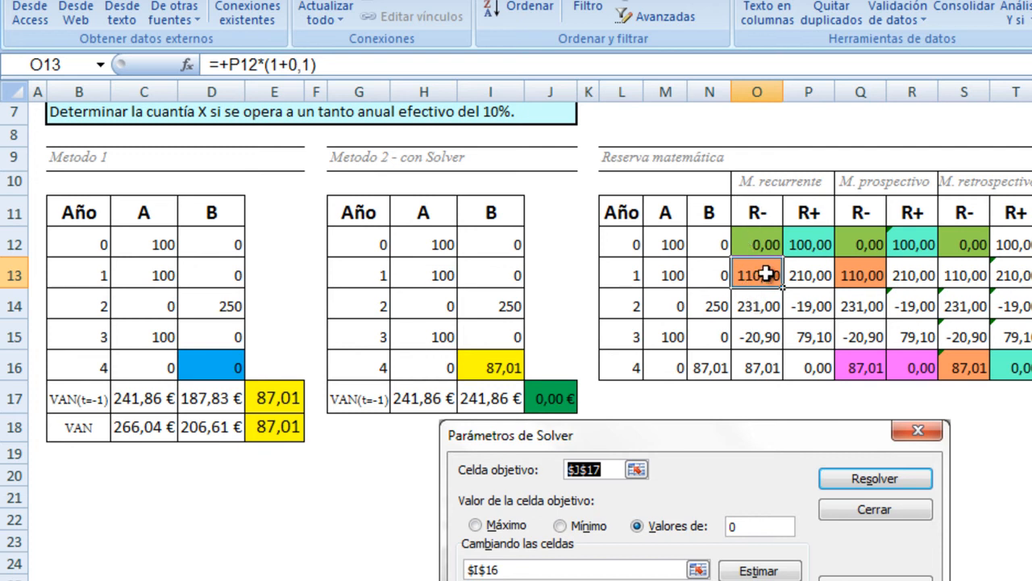
double_click(768, 277)
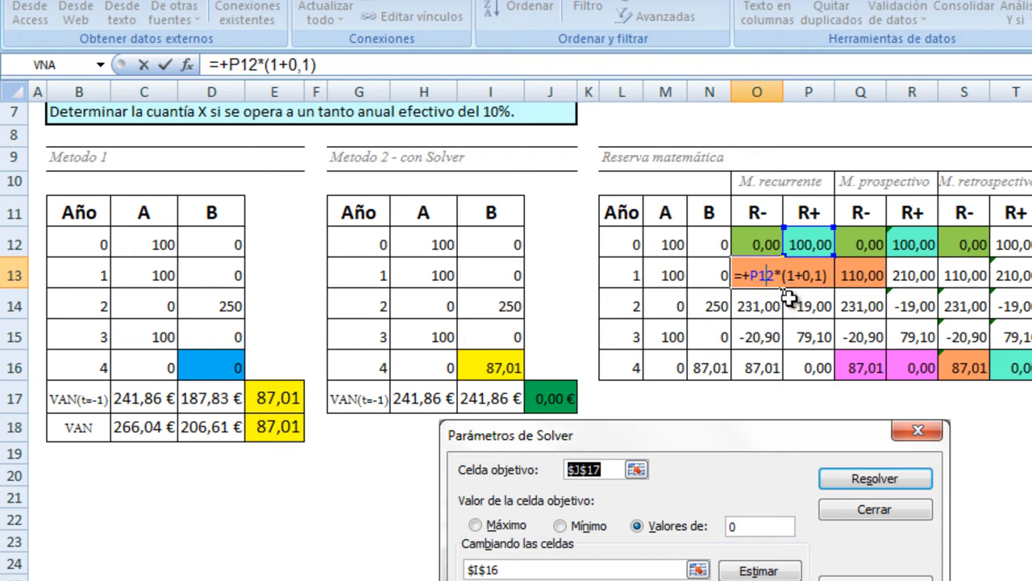
key("Escape")
left_click(798, 256)
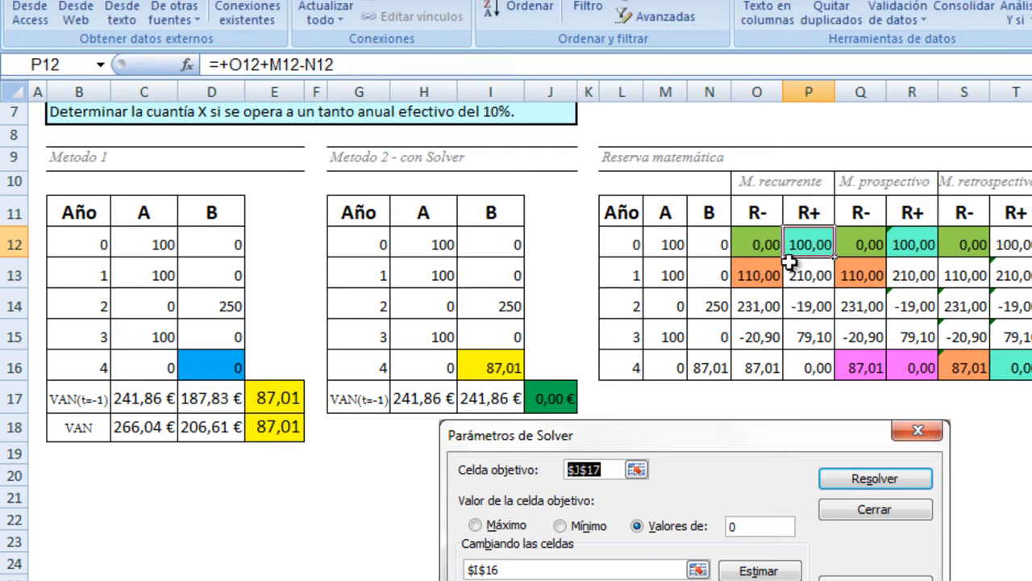
left_click(764, 273)
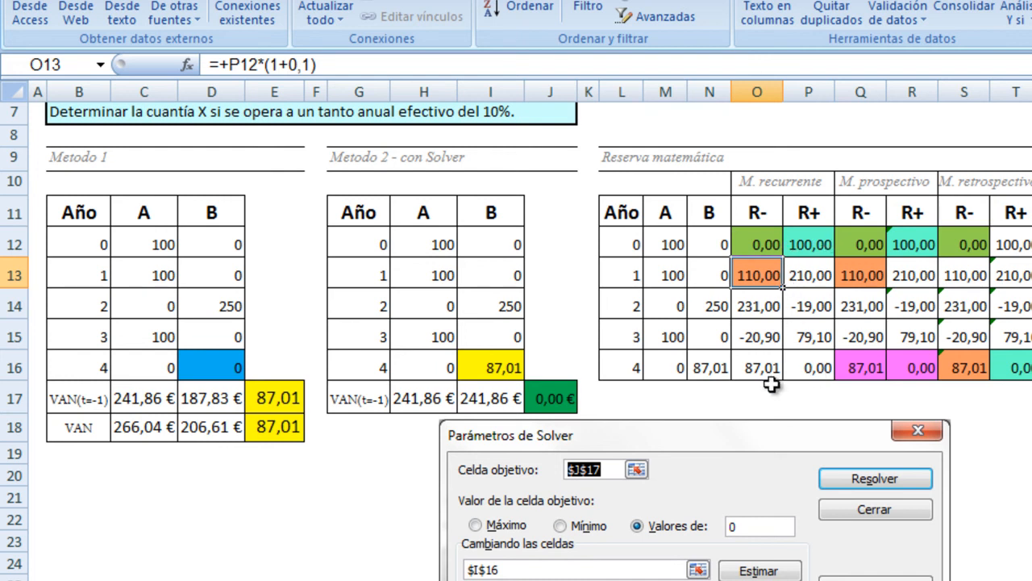
left_click(807, 374)
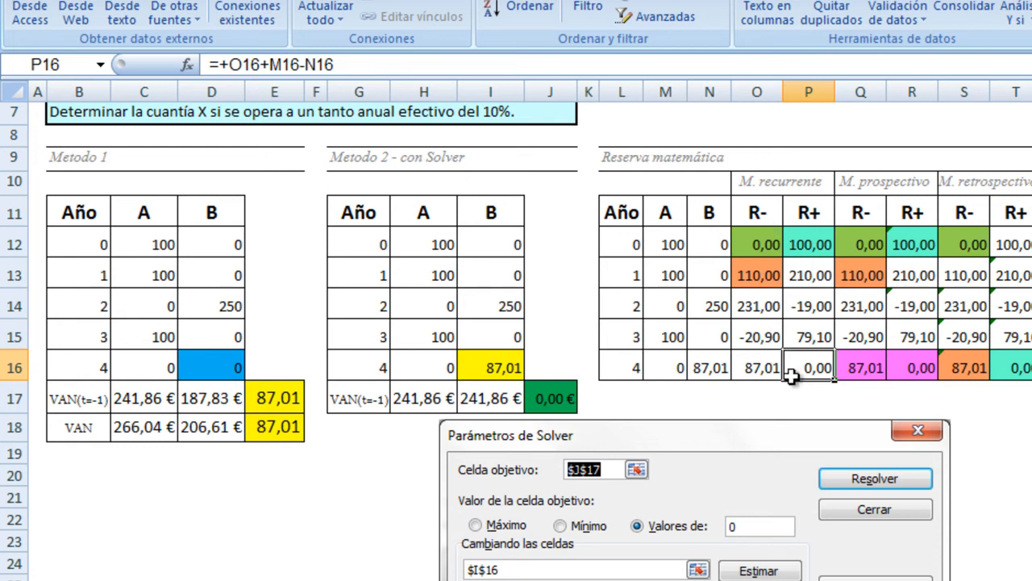
- Move the Solver parameters picture away from the Reserva matemática table and copy the yellow formatting of I16 to N16
left_click_drag(792, 445, 501, 481)
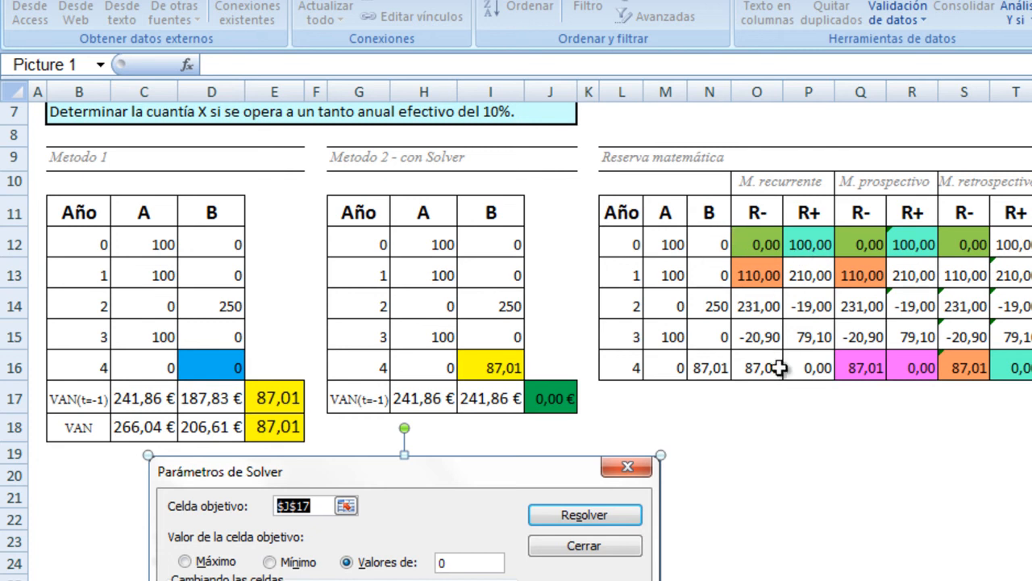
left_click(725, 340)
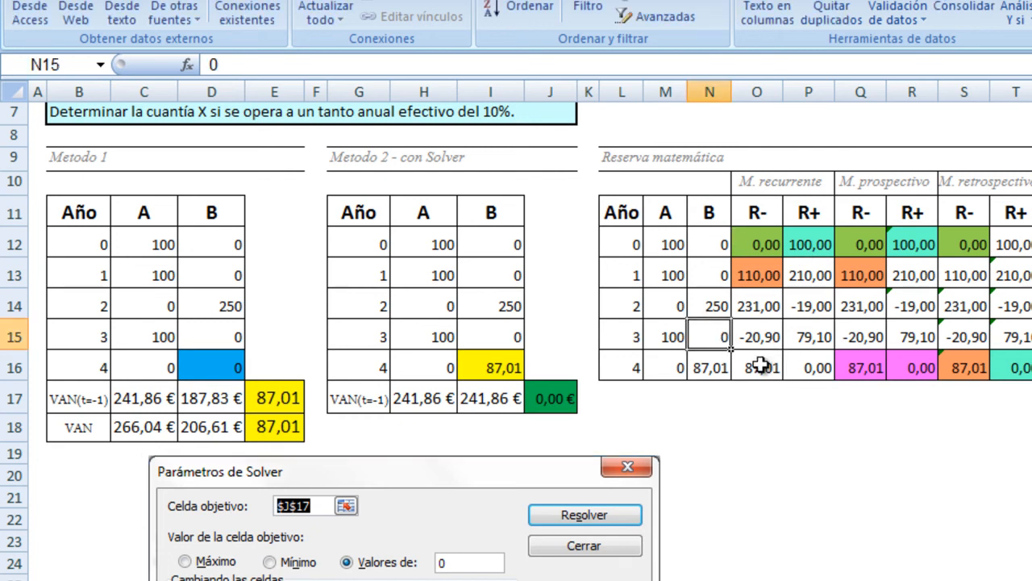
left_click(717, 364)
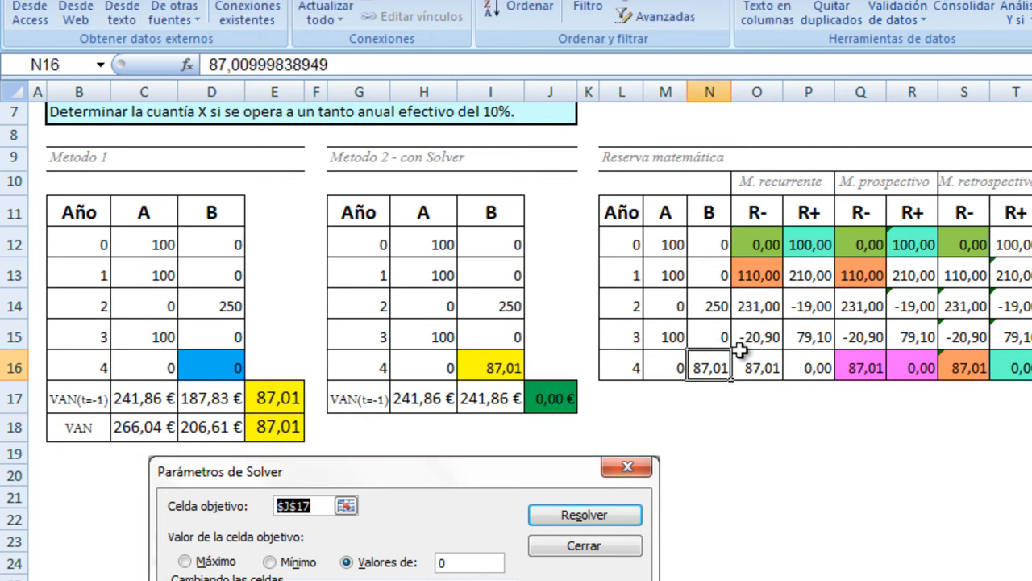
left_click(495, 373)
left_click(97, 1)
left_click(107, 16)
left_click(715, 364)
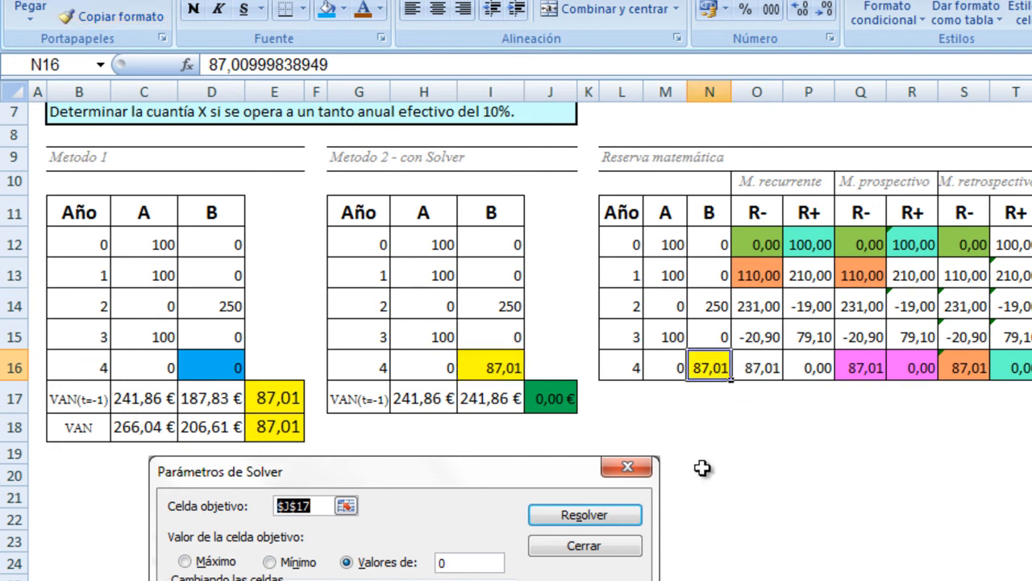
- Enter a trial value of 100 in N16 and widen column N to fit it
type("100")
key("Return")
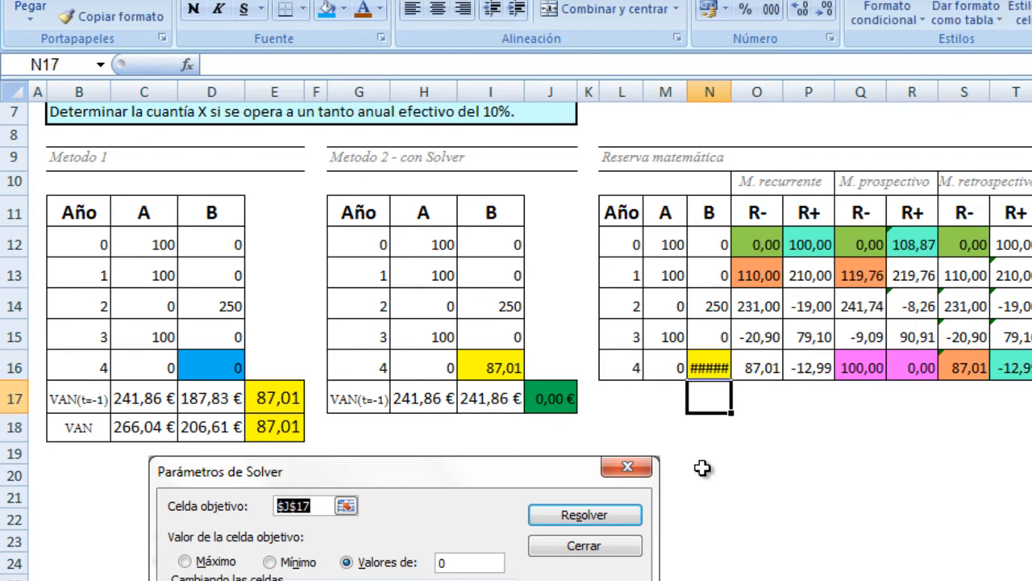
left_click_drag(731, 92, 746, 92)
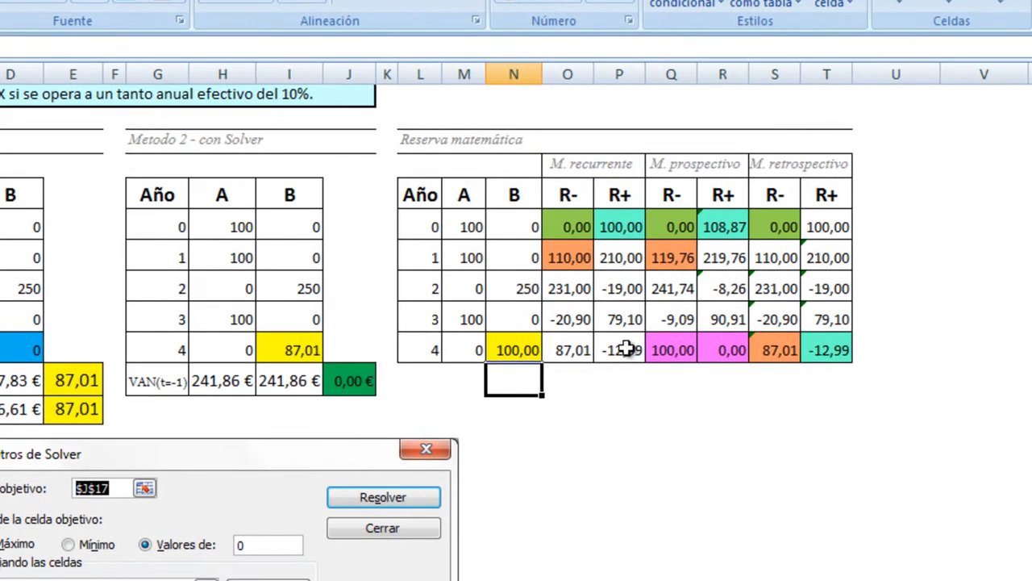
- Fill the year 4 R+ cell P16 under M. recurrente with the standard orange color
left_click(631, 352)
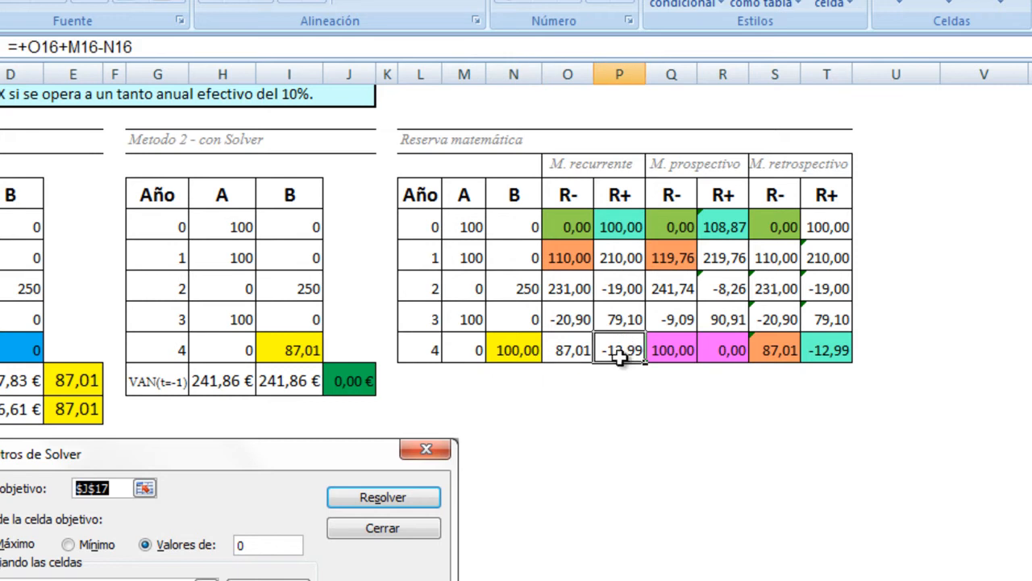
left_click(147, 4)
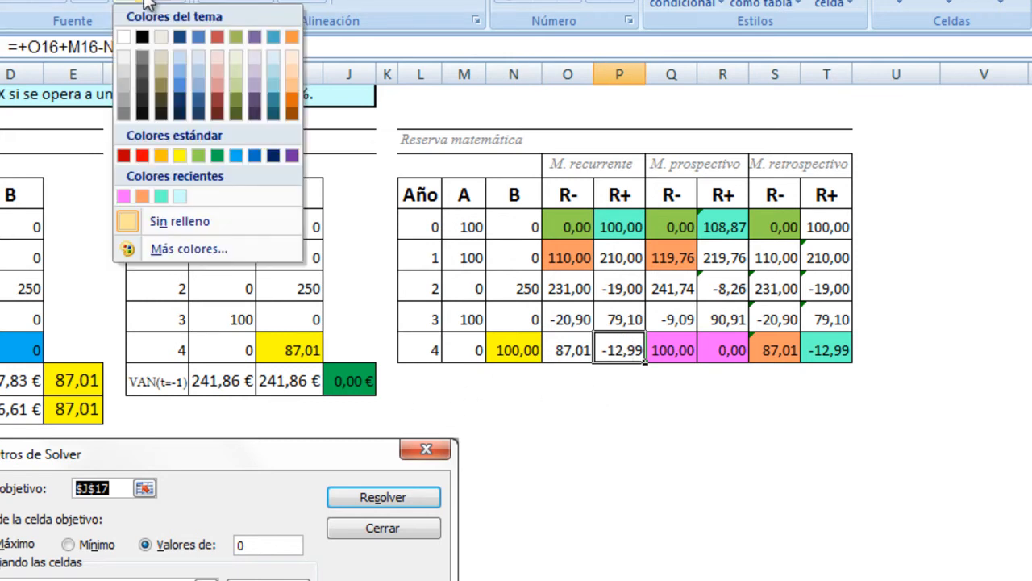
left_click(155, 155)
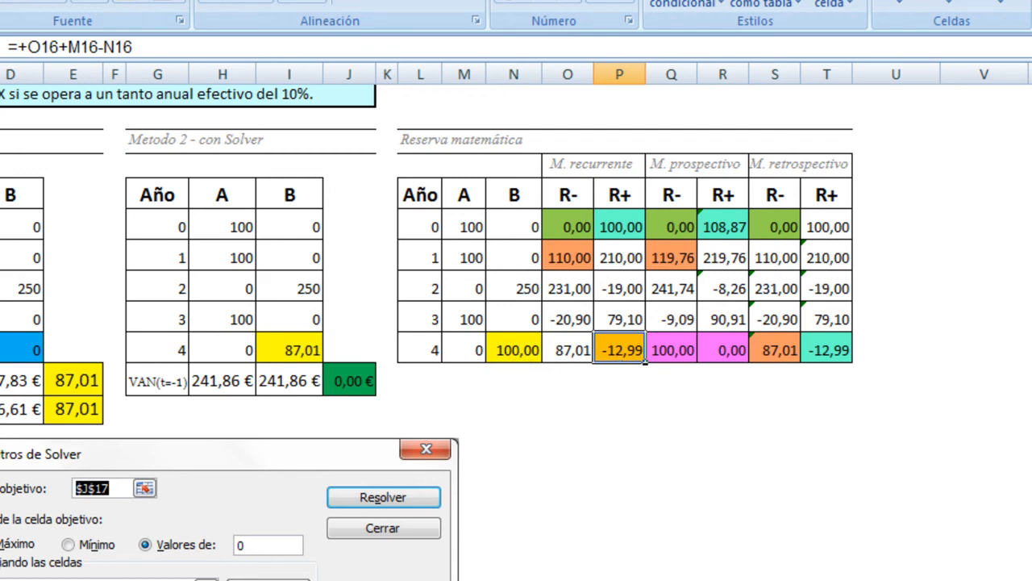
- Run Goal Seek to set P16 to the value 0 by changing N16, accept the solution and check N16
left_click(274, 1)
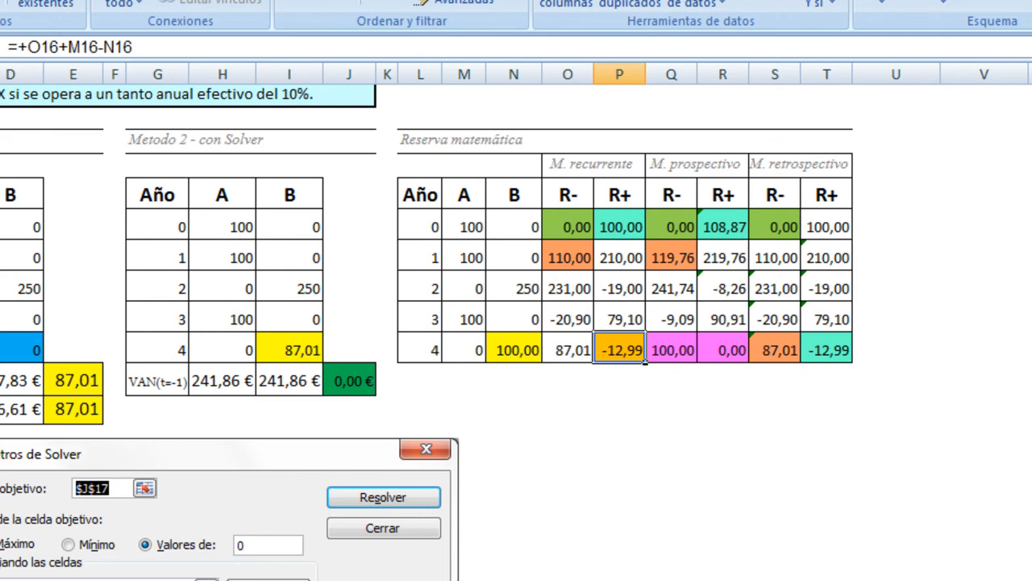
left_click(818, 10)
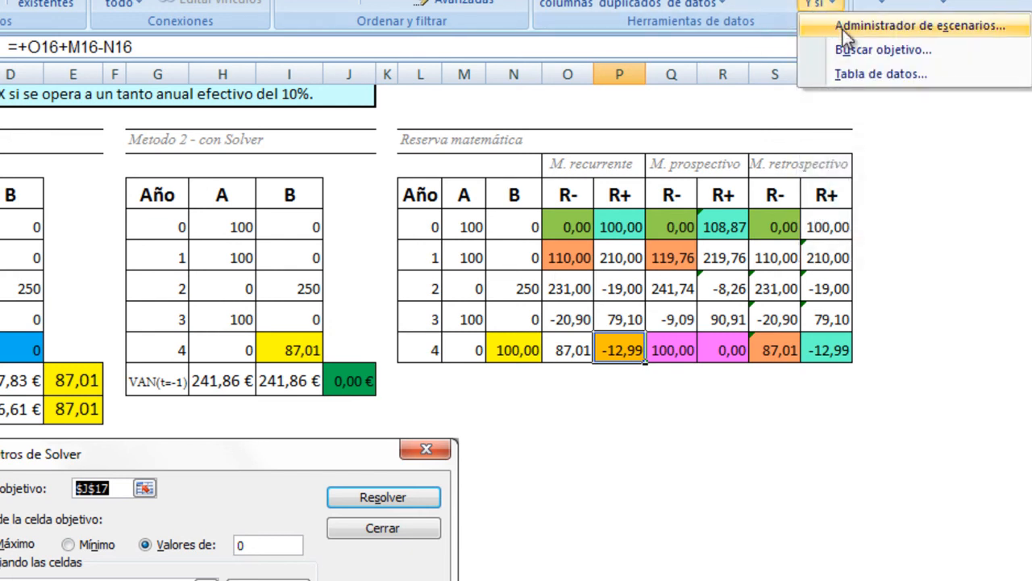
left_click(853, 52)
left_click_drag(668, 265, 638, 413)
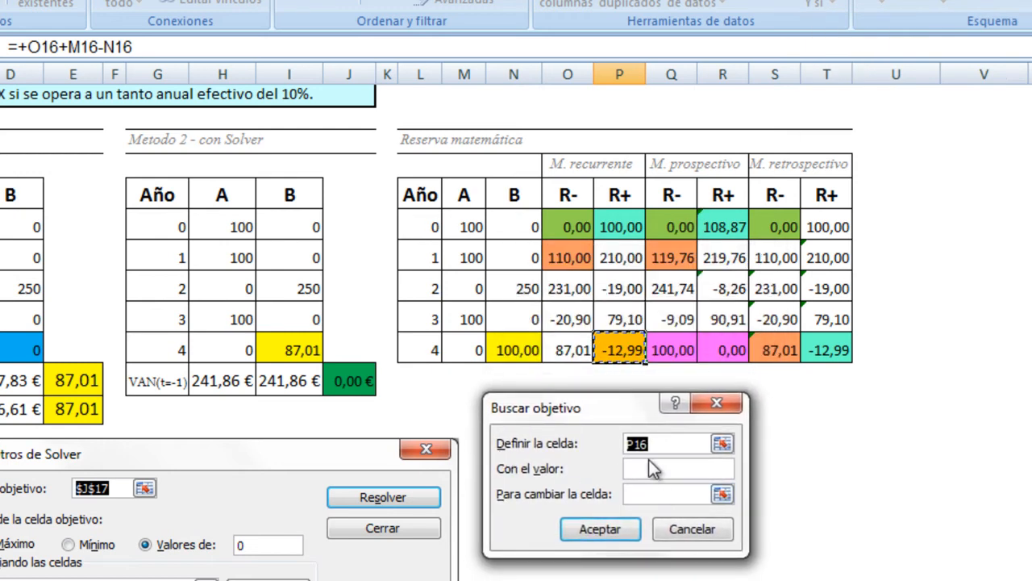
left_click(617, 348)
left_click(643, 467)
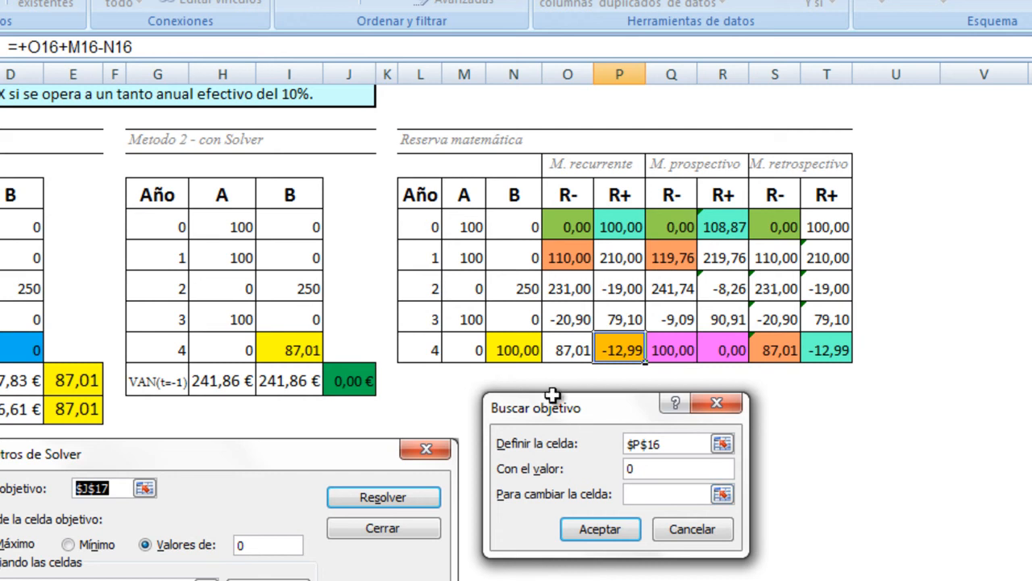
left_click(523, 349)
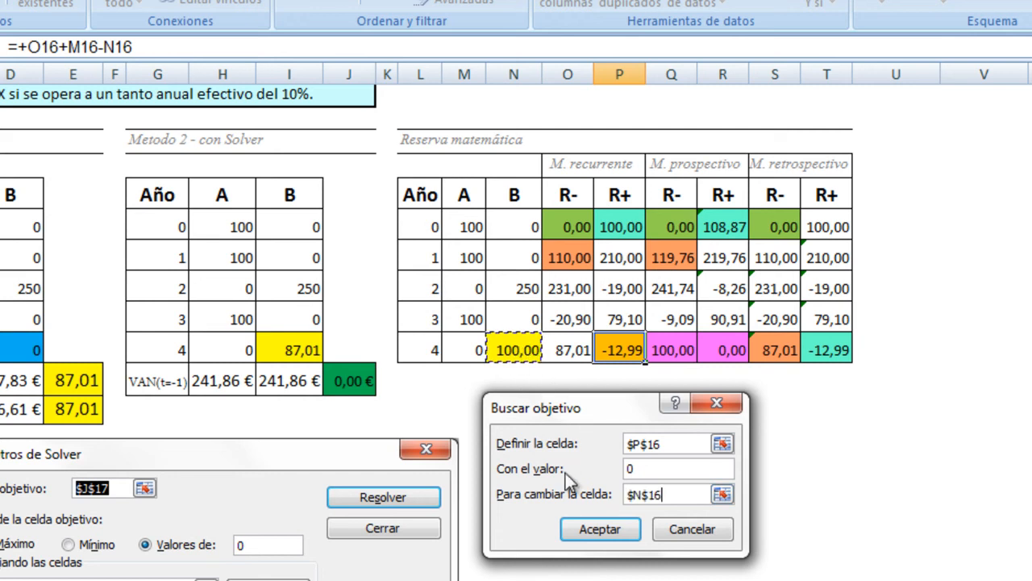
left_click(600, 532)
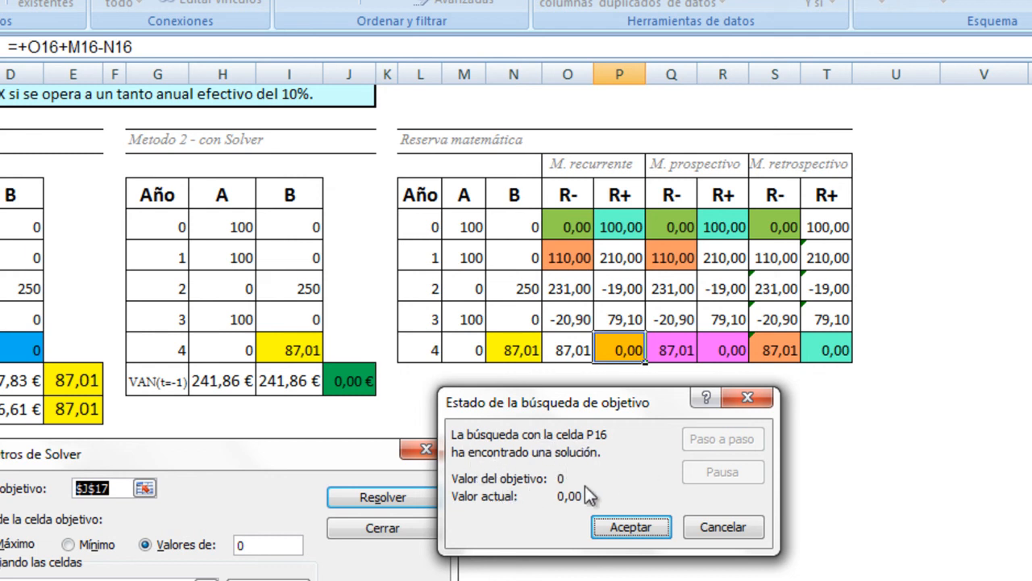
left_click(617, 526)
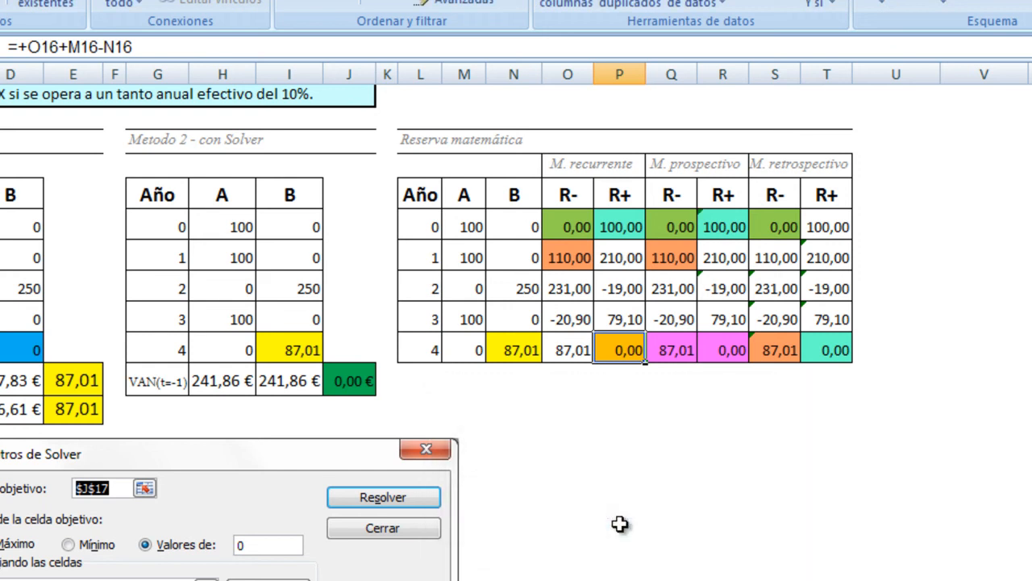
left_click(580, 480)
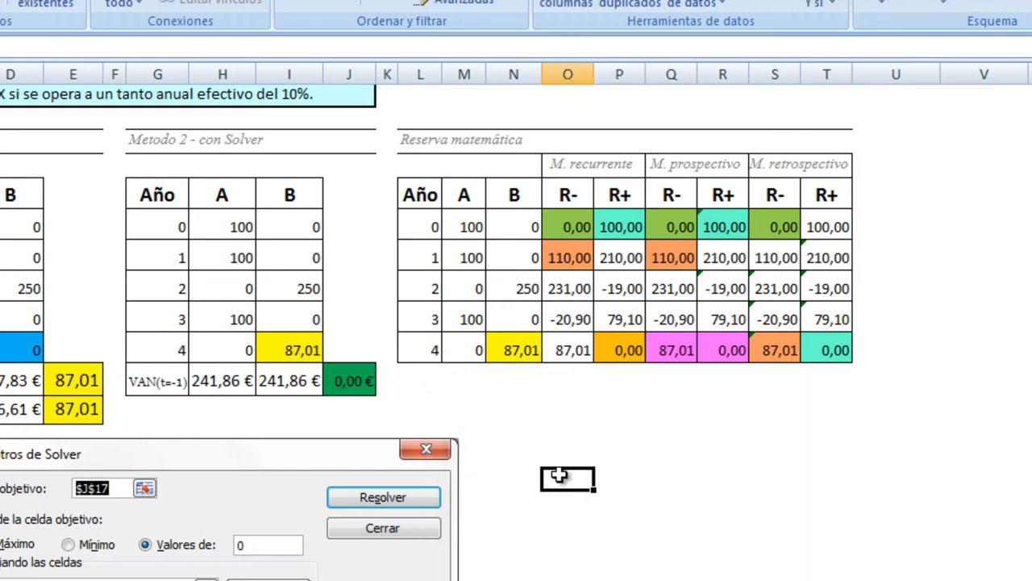
left_click(516, 351)
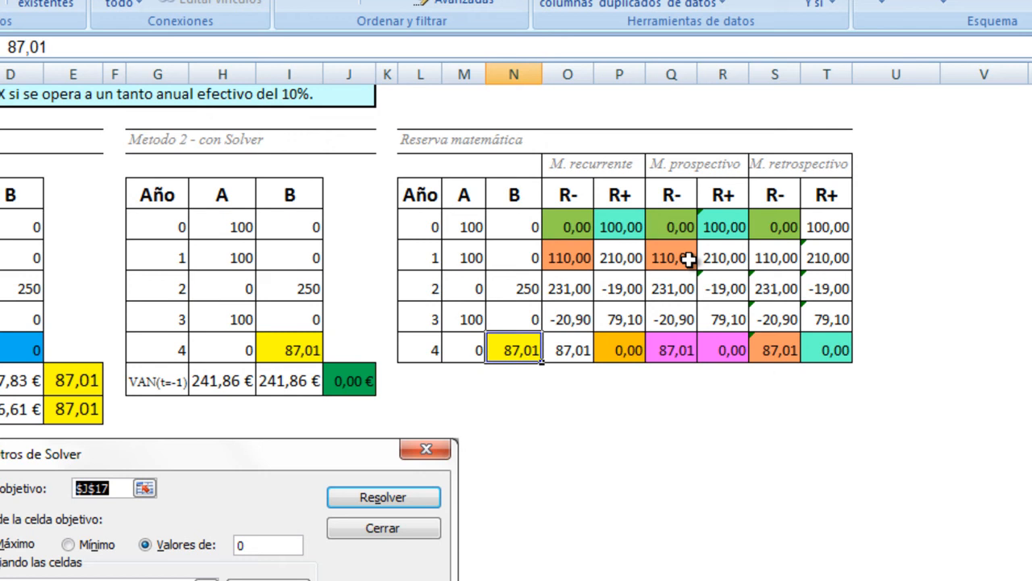
- Examine the year 1 R+ formula in R13 and the R- formula in Q13 under M. prospectivo, leaving both unedited
left_click(428, 258)
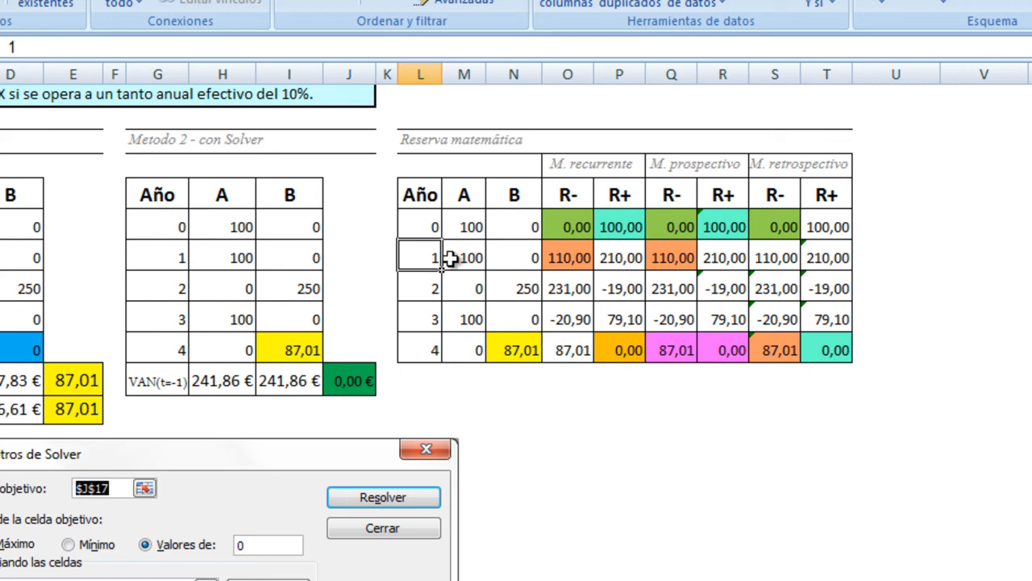
left_click(729, 258)
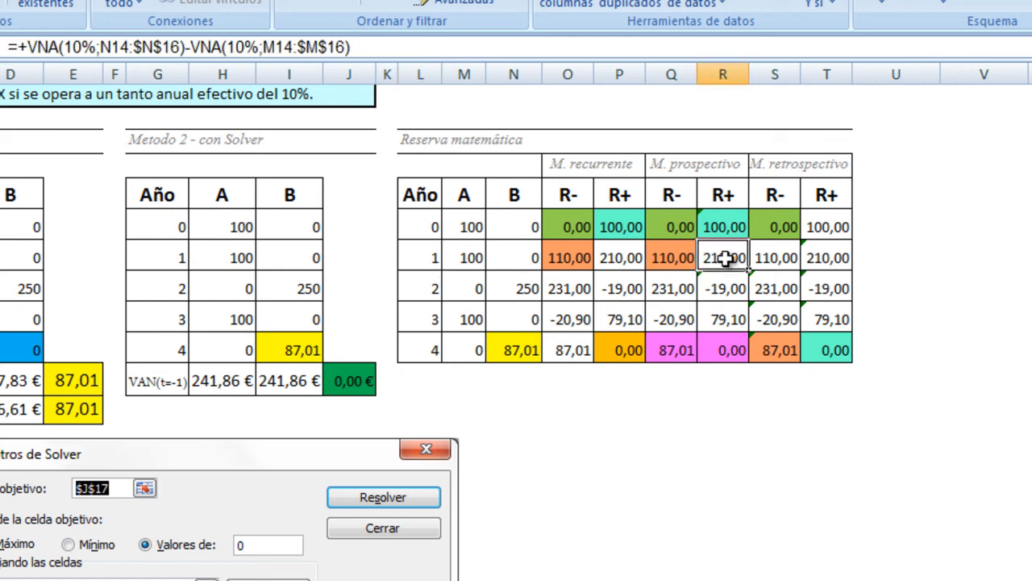
double_click(726, 258)
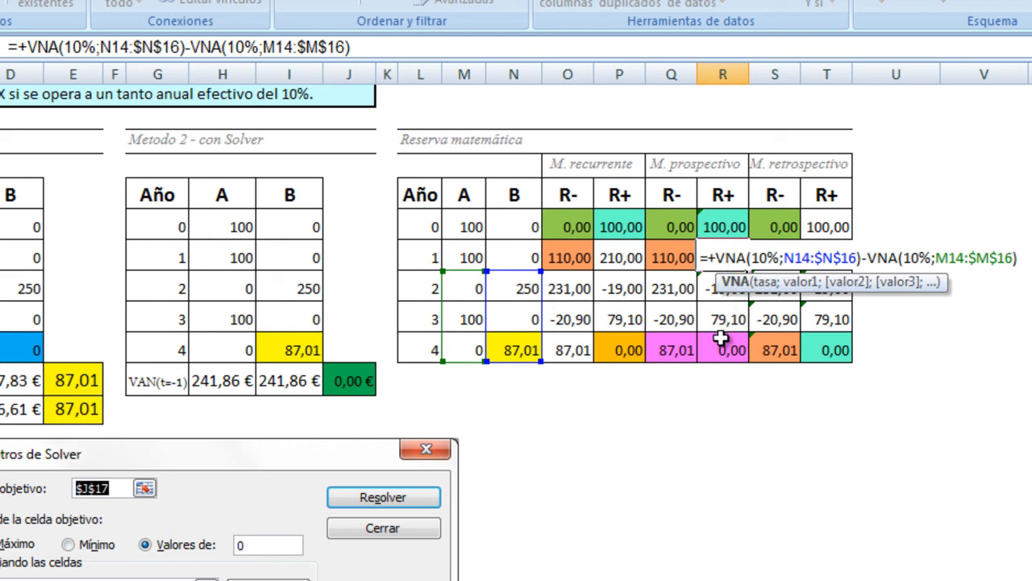
key("Escape")
double_click(679, 257)
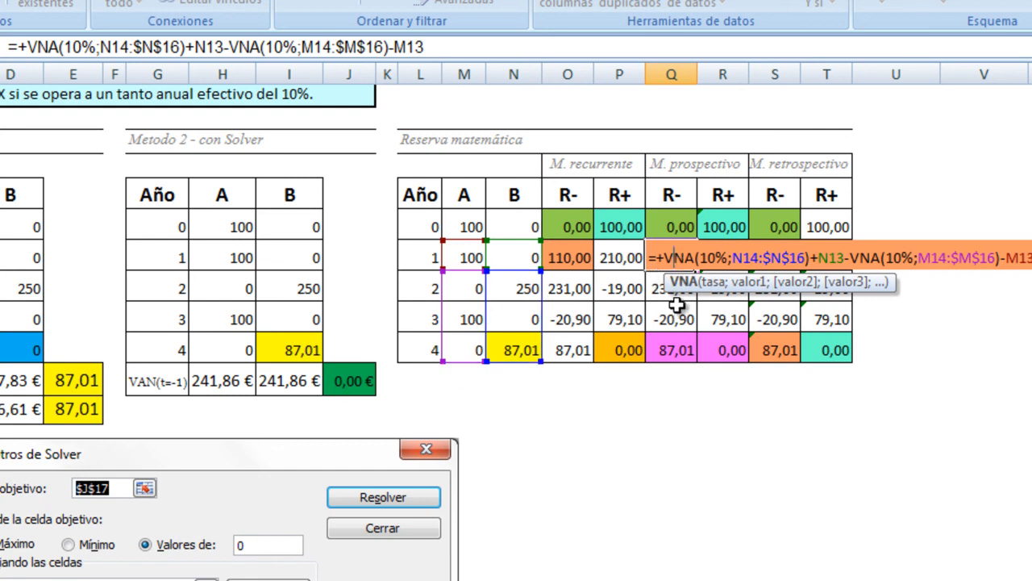
key("Escape")
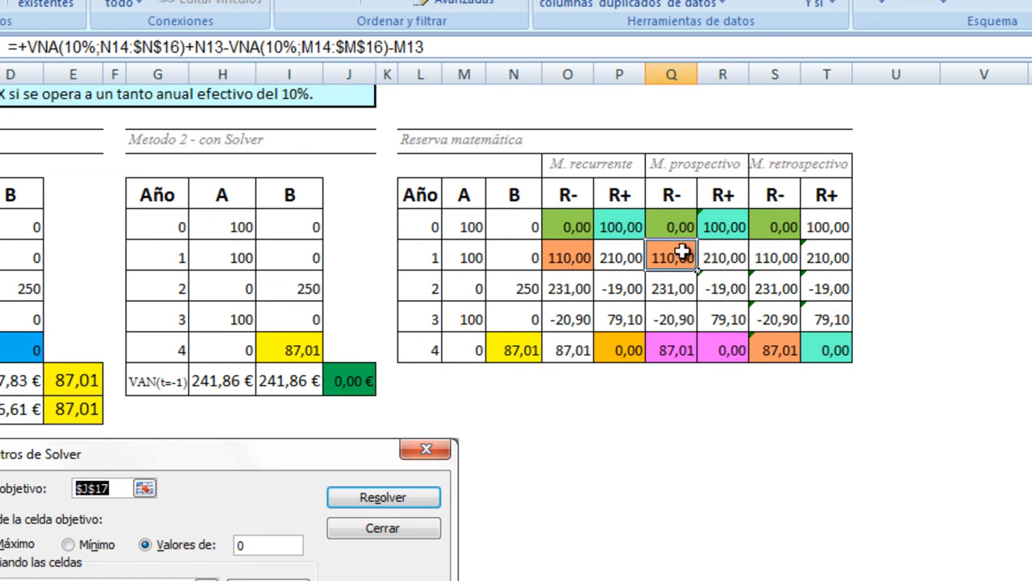
- Examine the M. retrospectivo R+ formulas in T13 and T15 and the cell ranges that T15 references
left_click(835, 256)
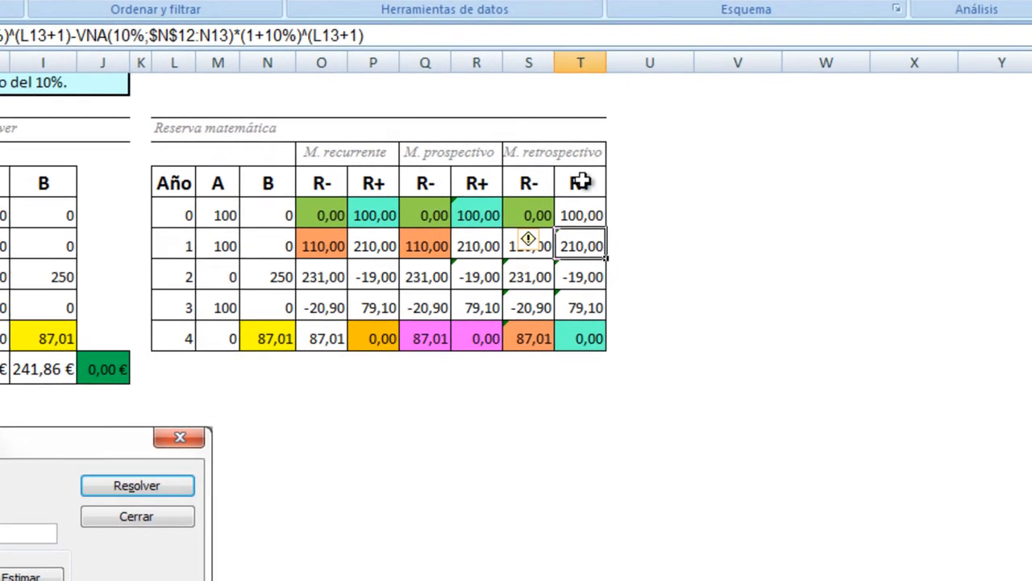
left_click(572, 302)
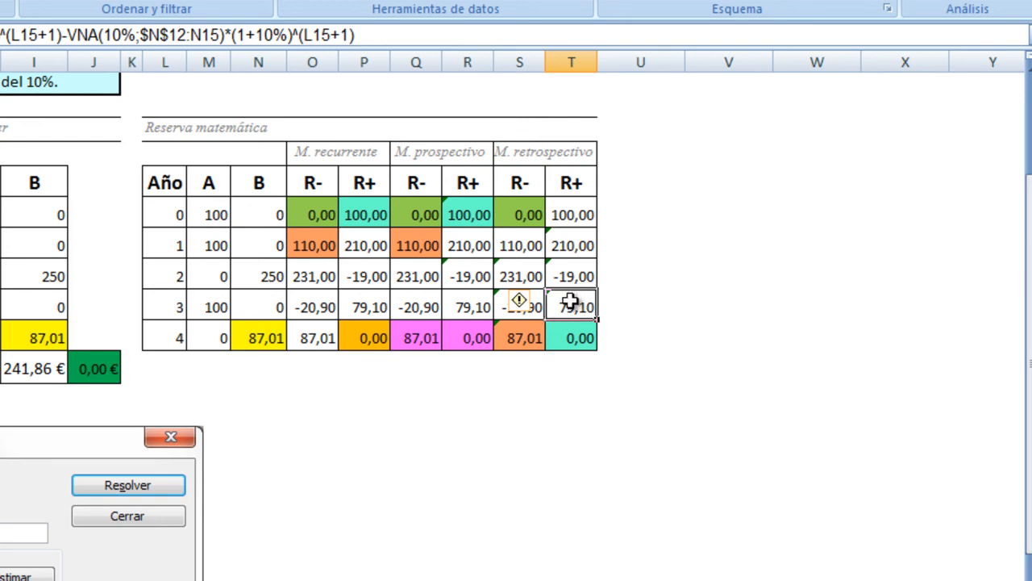
double_click(570, 308)
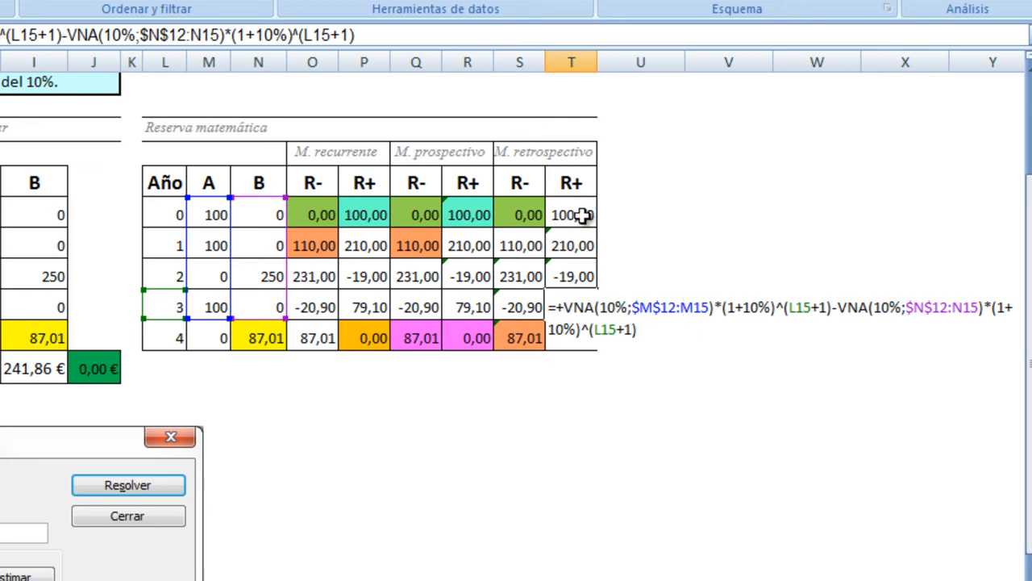
key("ctrl+Return")
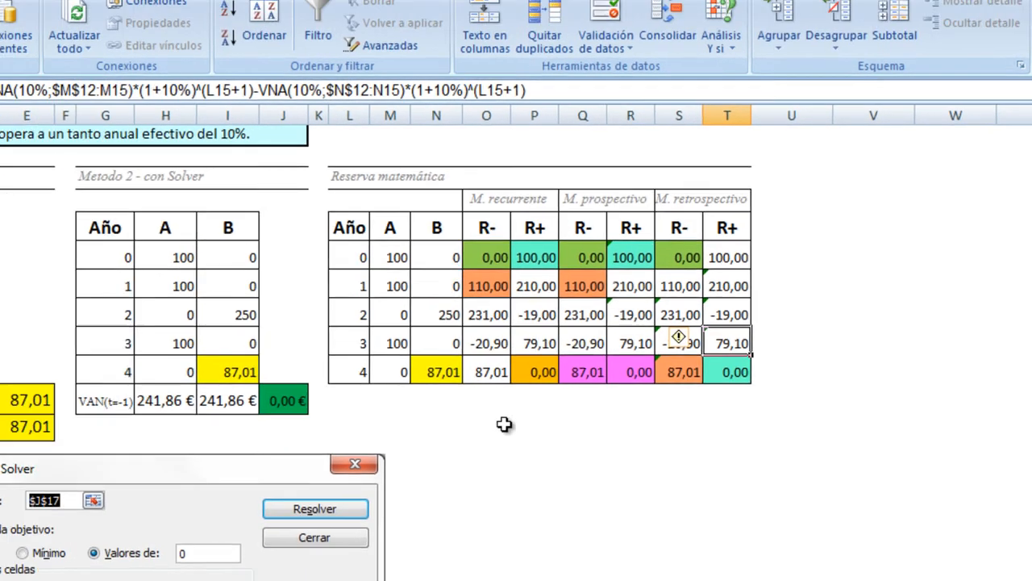
left_click(325, 400)
scroll(356, 435, "up", 2)
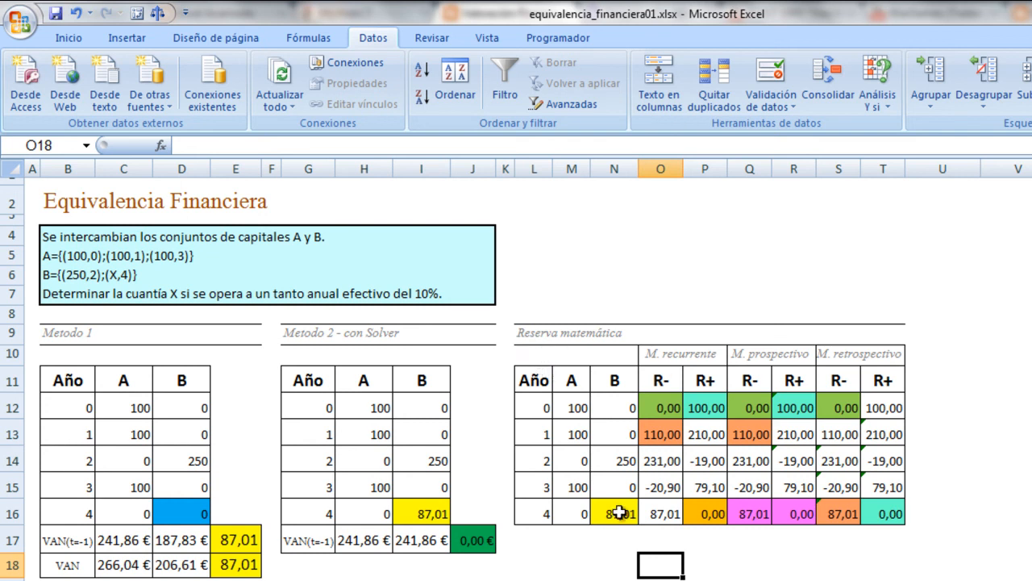
left_click(661, 275)
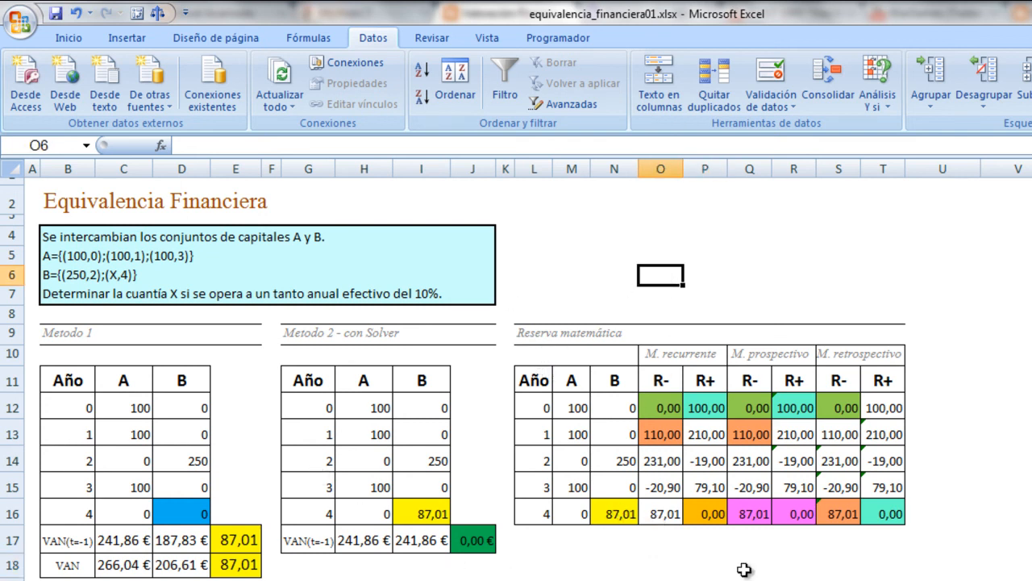